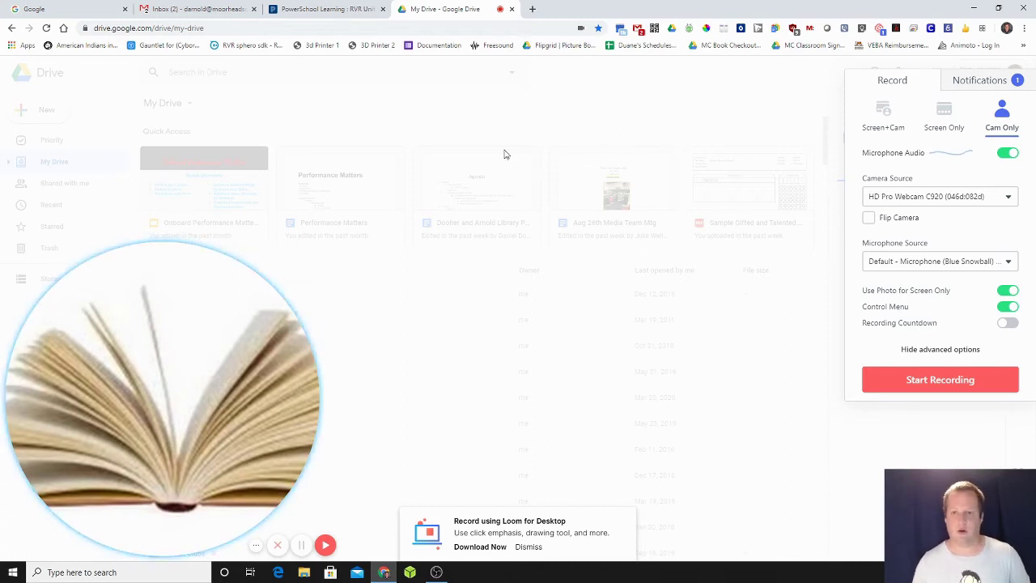
# Close the recording overlay and open the Loom personal video library in a new browser tab
pyautogui.click(542, 110)
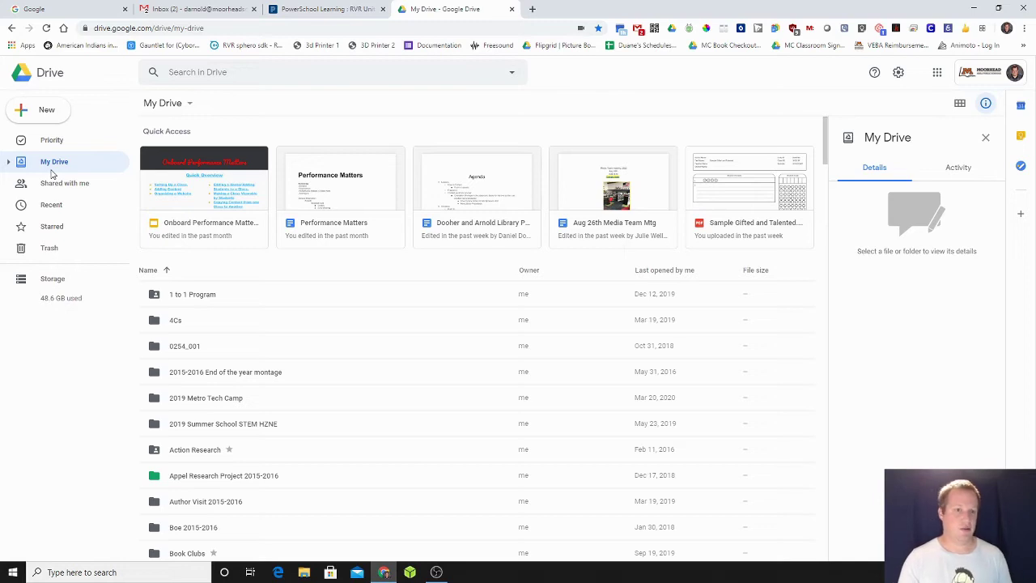
pyautogui.click(532, 9)
pyautogui.write('loom')
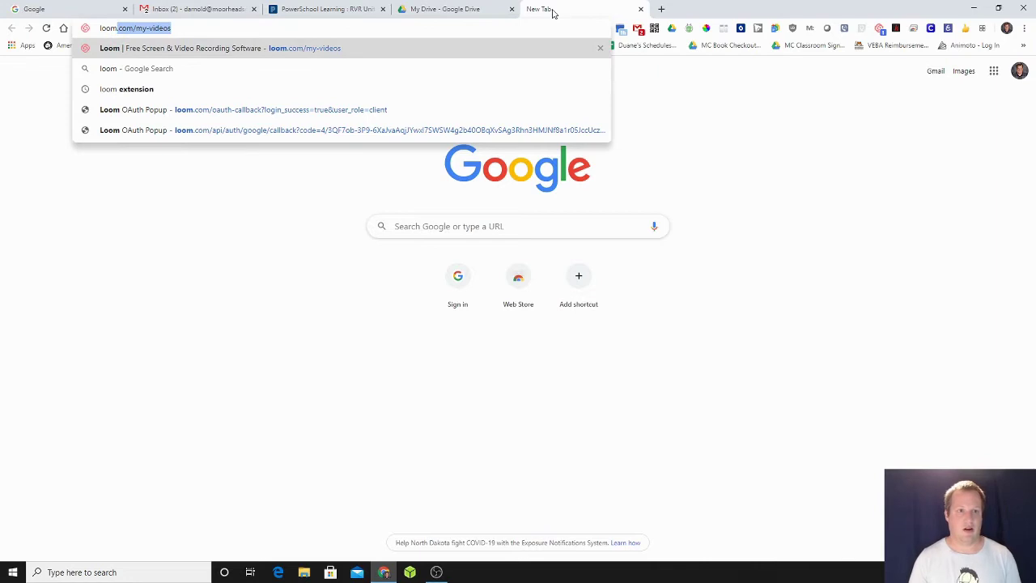
pyautogui.press('Return')
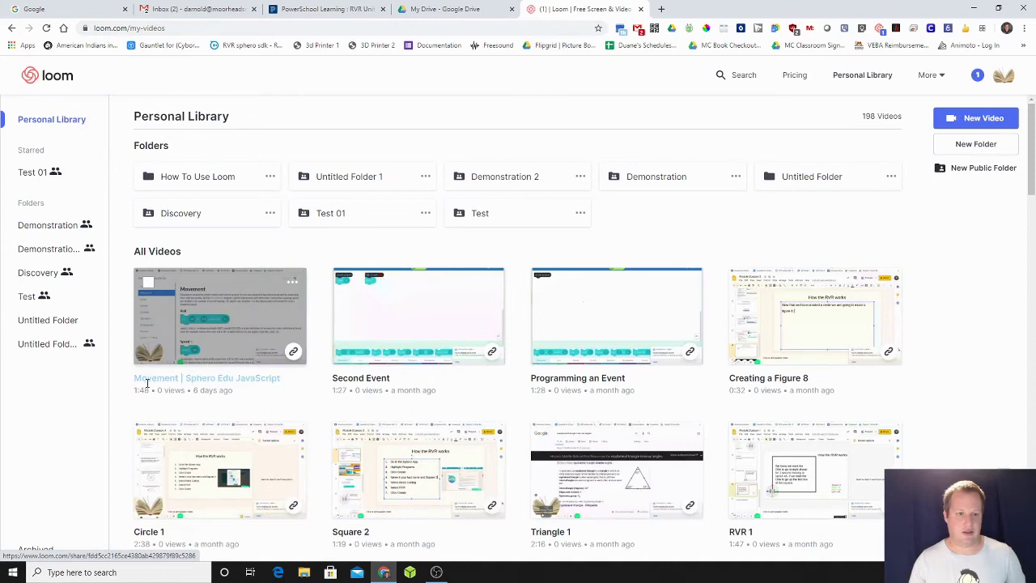
# Open the "Movement | Sphero Edu JavaScript" video from the library and download it as a file
pyautogui.rightClick(208, 298)
pyautogui.click(295, 279)
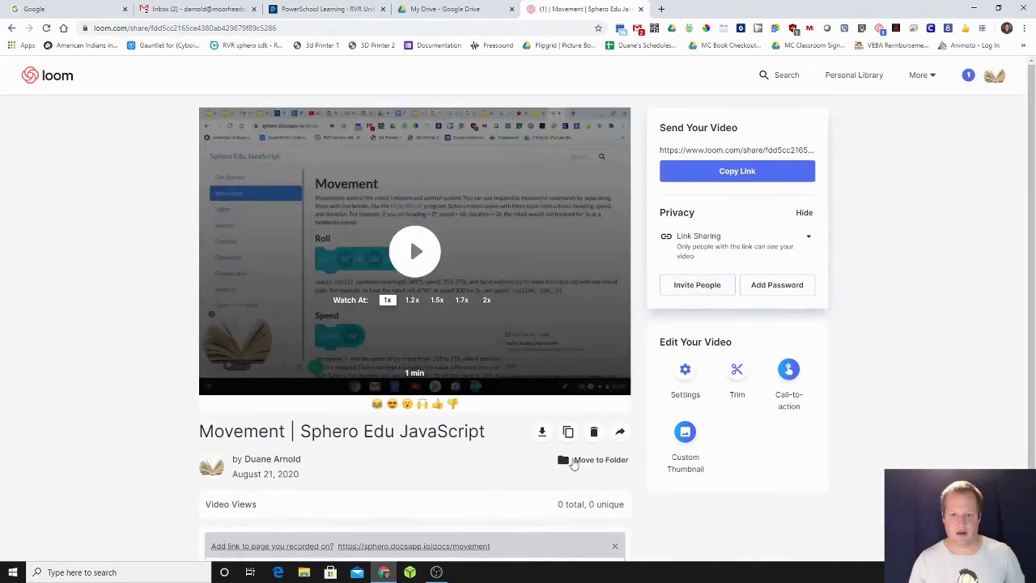
pyautogui.click(543, 433)
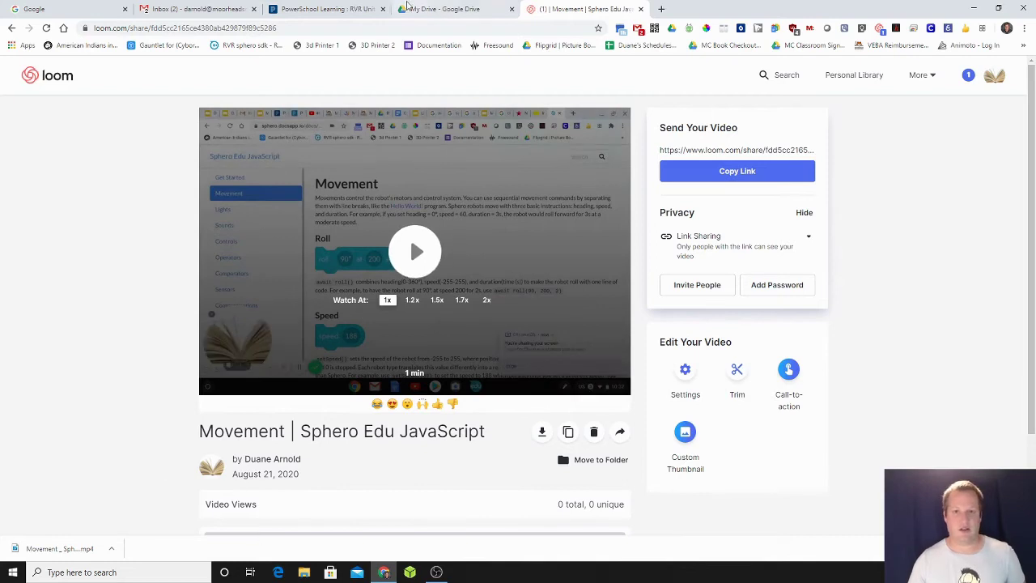
# Switch to Google Drive and upload the downloaded "Movement _ Sphero Edu JavaScript" MP4 to My Drive
pyautogui.click(460, 9)
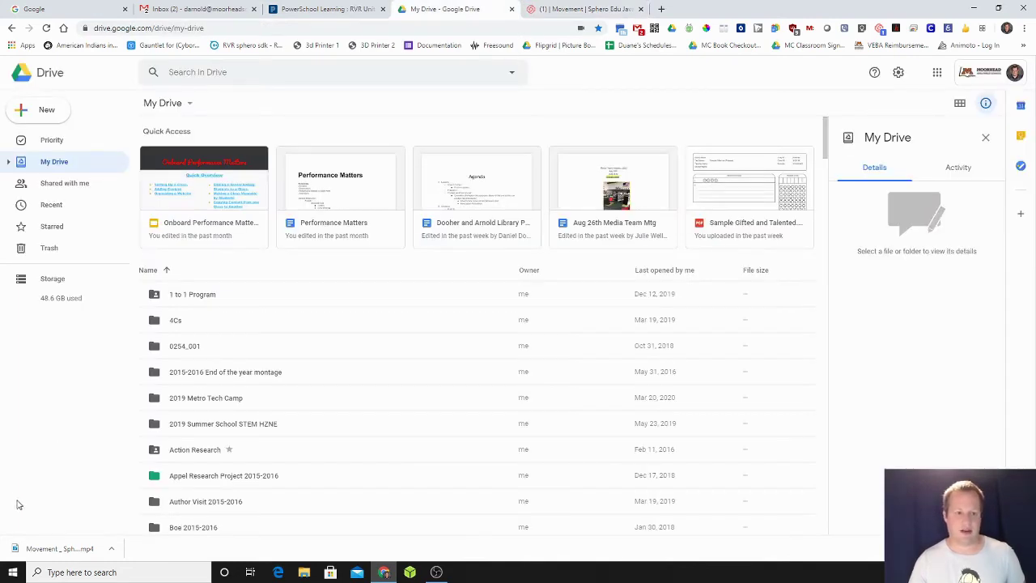
pyautogui.moveTo(57, 548)
pyautogui.mouseDown()
pyautogui.moveTo(219, 468)
pyautogui.moveTo(303, 360)
pyautogui.moveTo(59, 508)
pyautogui.moveTo(61, 544)
pyautogui.mouseUp()
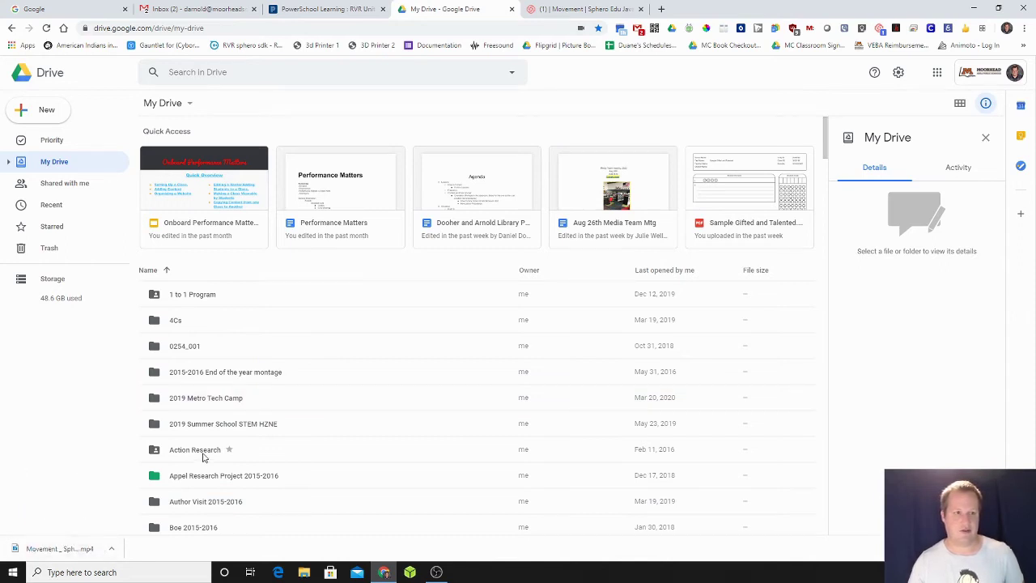
pyautogui.click(51, 110)
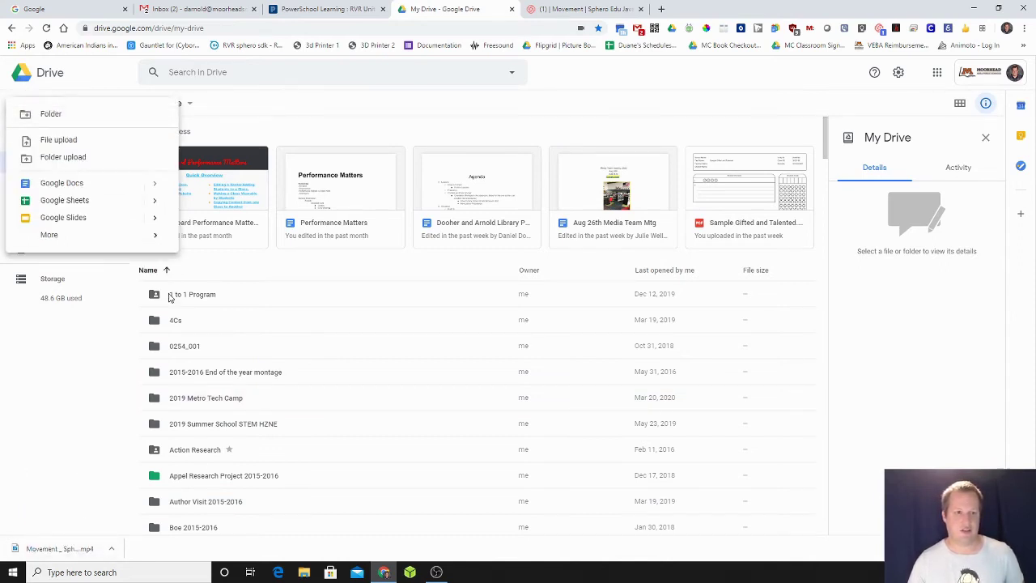
pyautogui.click(94, 143)
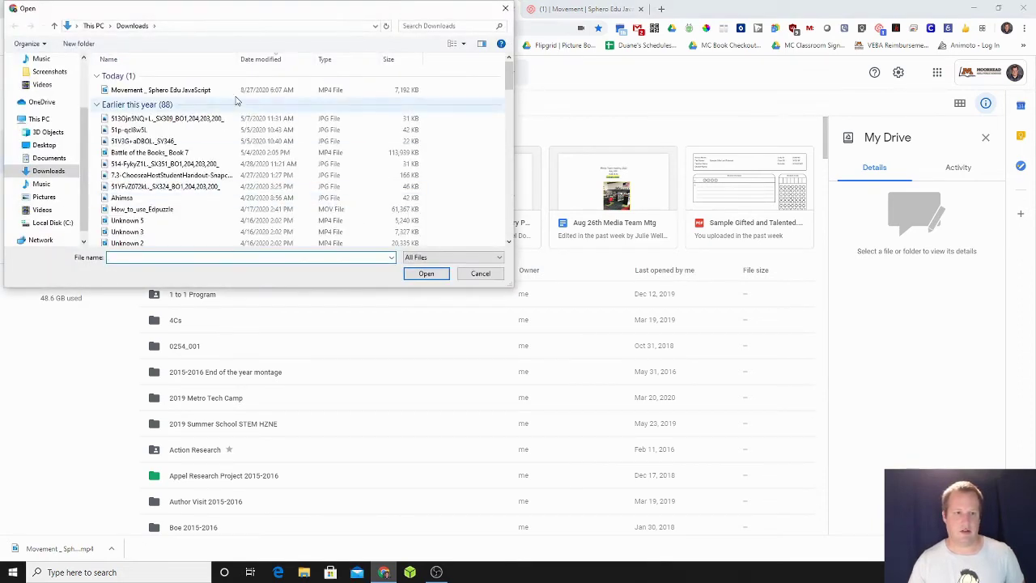
pyautogui.click(202, 90)
pyautogui.click(426, 273)
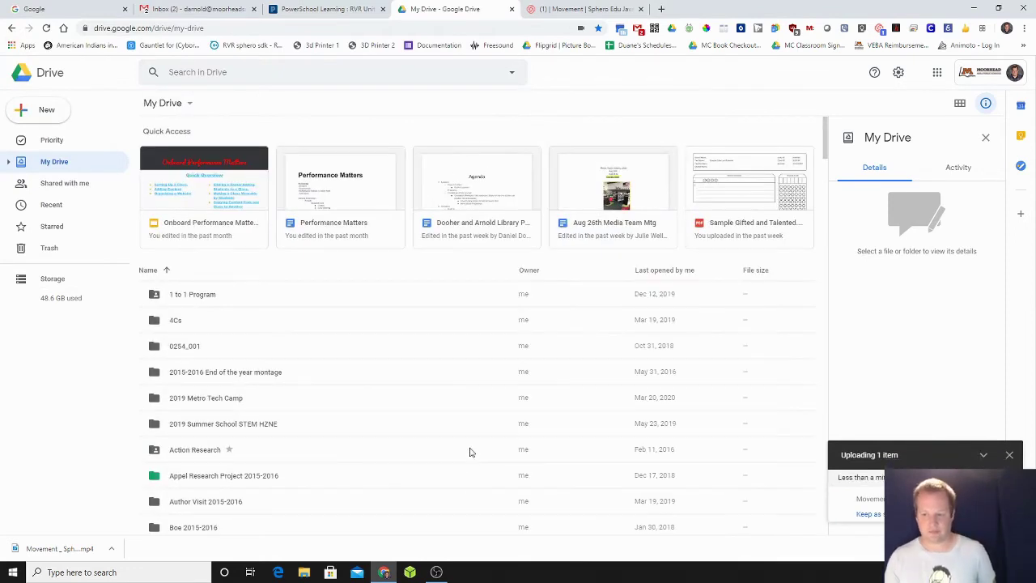
pyautogui.scroll(10, 287, 386)
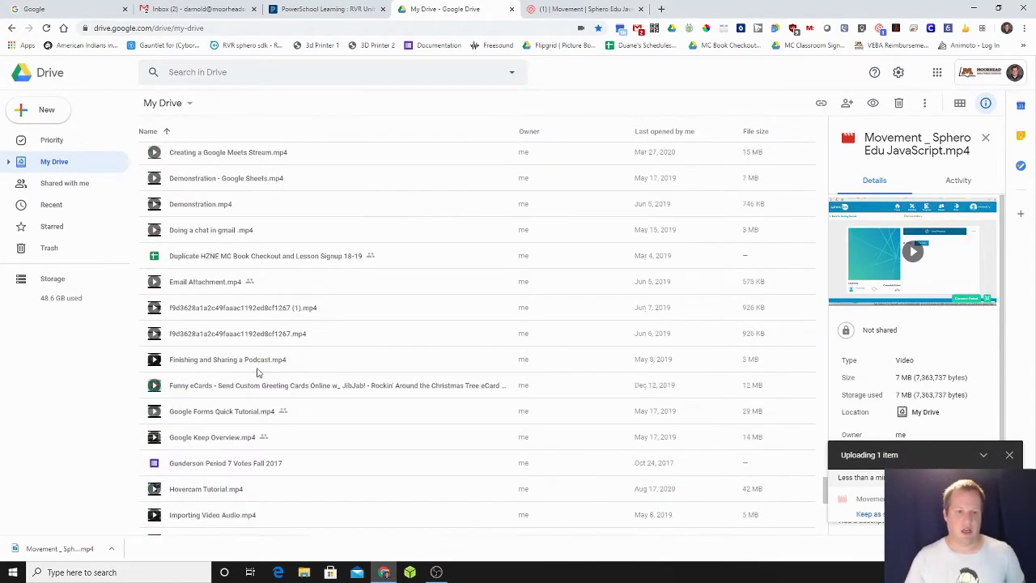
pyautogui.scroll(3, 246, 358)
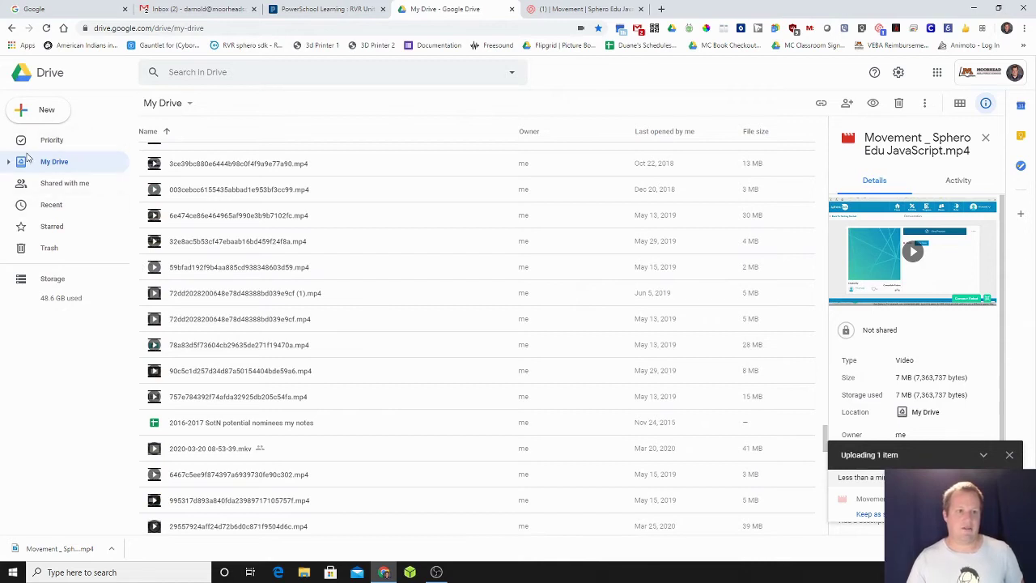
pyautogui.click(52, 162)
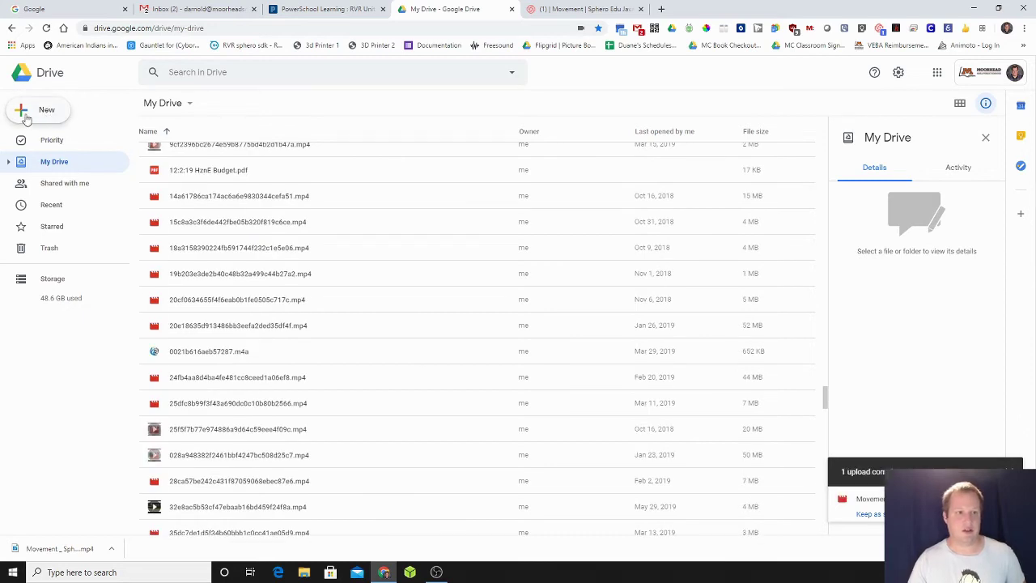
pyautogui.click(26, 113)
pyautogui.click(93, 158)
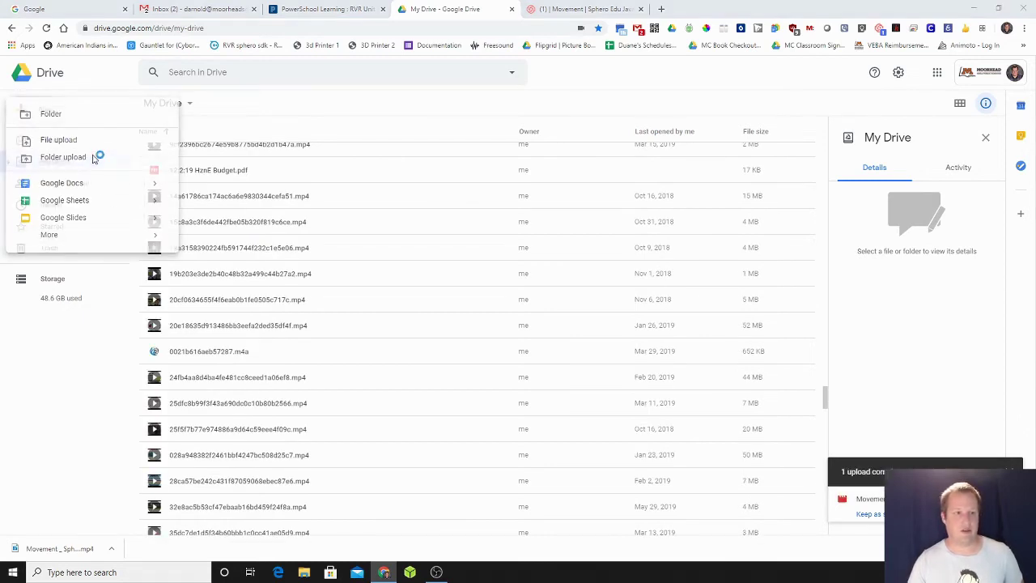
pyautogui.click(466, 275)
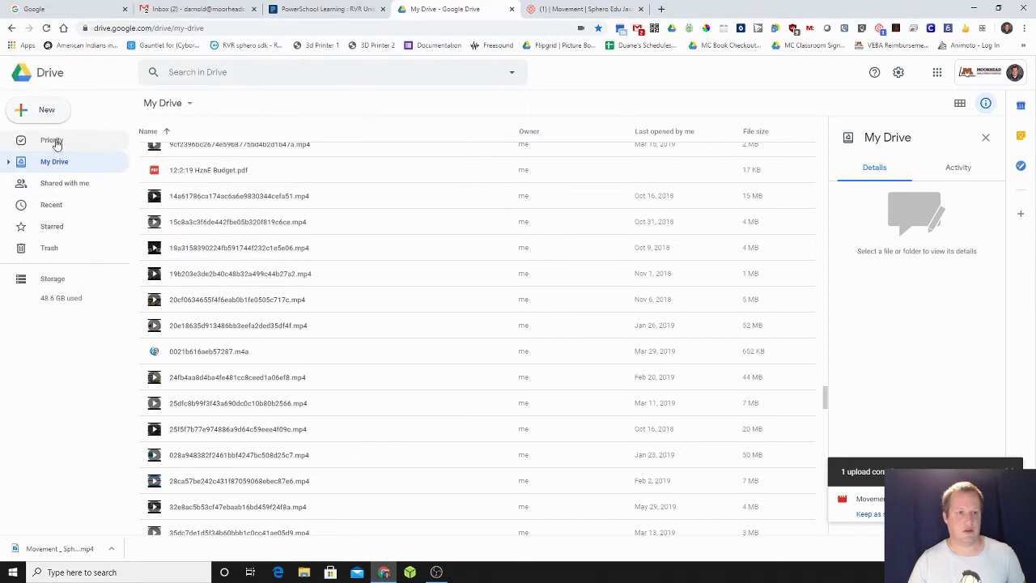
# Create a folder named "Videos for Students" in My Drive
pyautogui.click(42, 108)
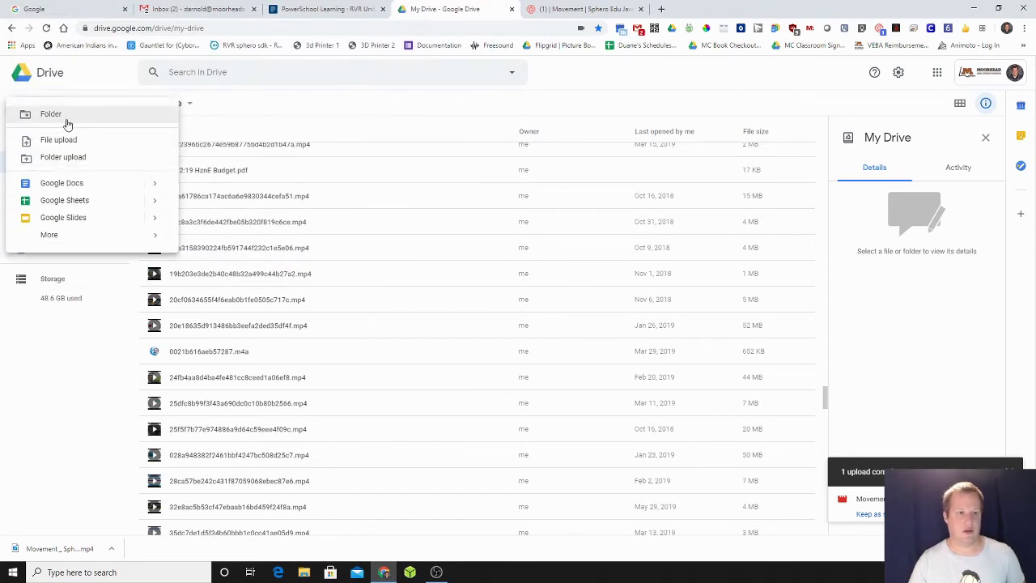
pyautogui.click(67, 117)
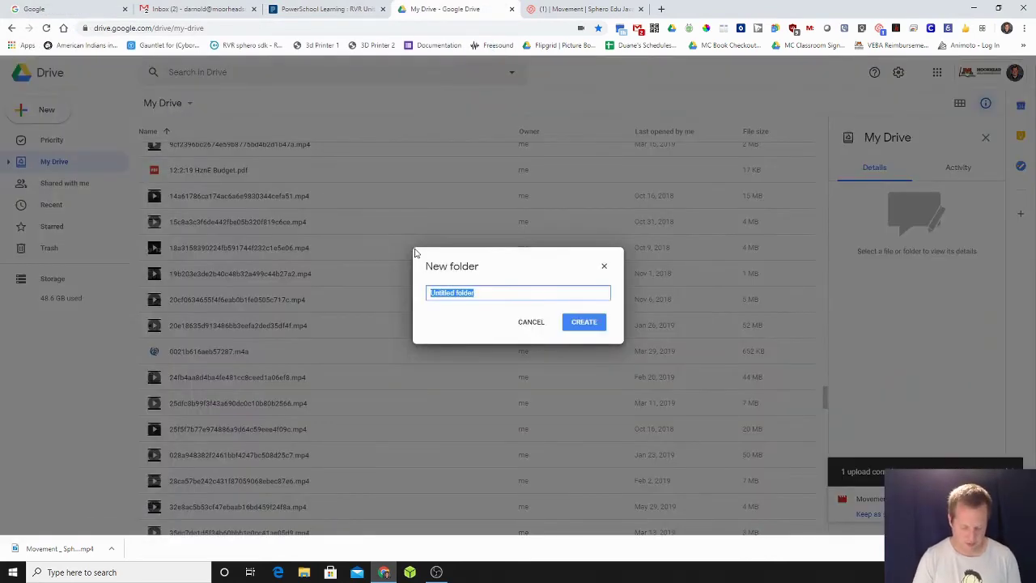
pyautogui.write('V')
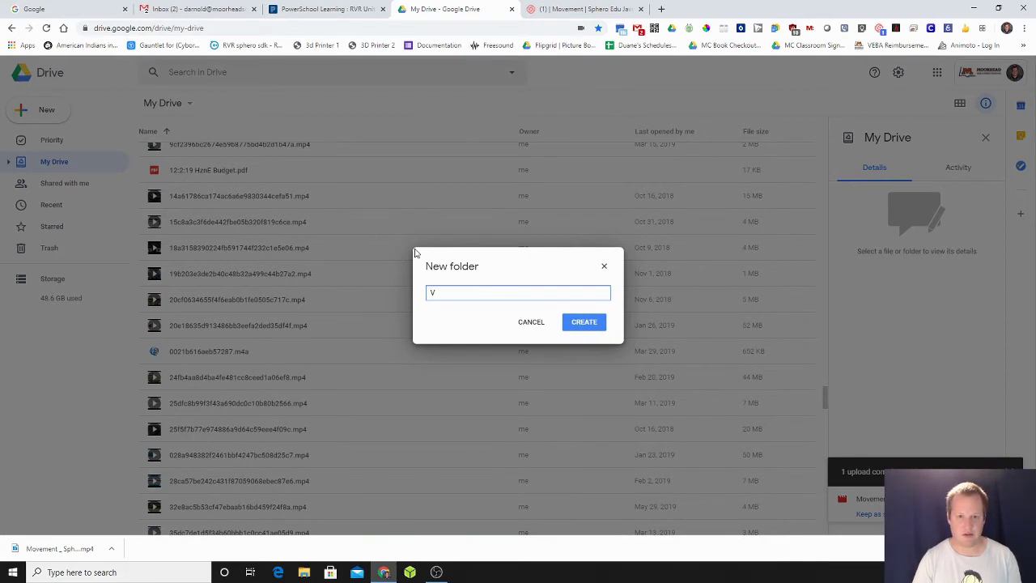
pyautogui.write('ideos for Students')
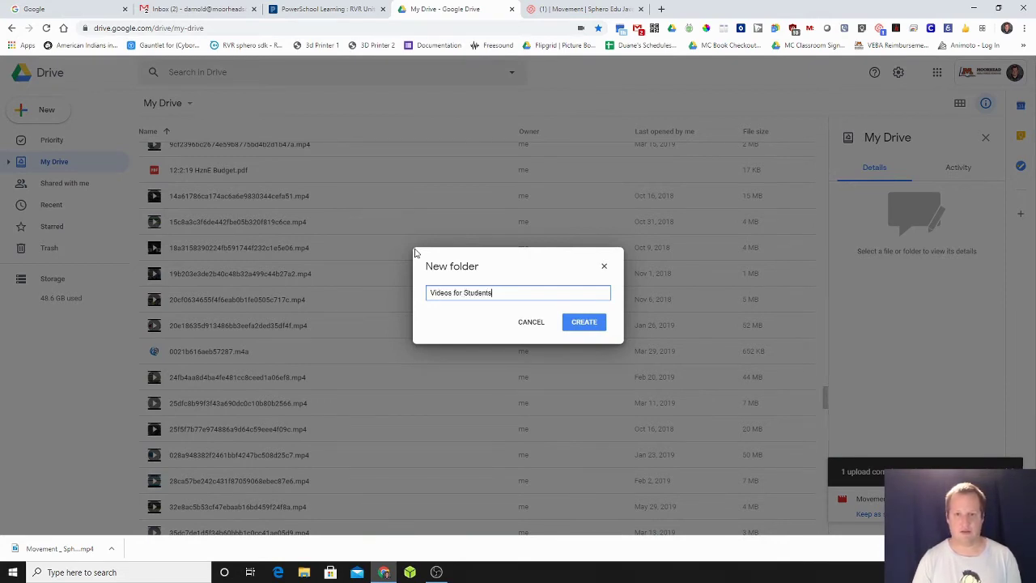
pyautogui.press('Return')
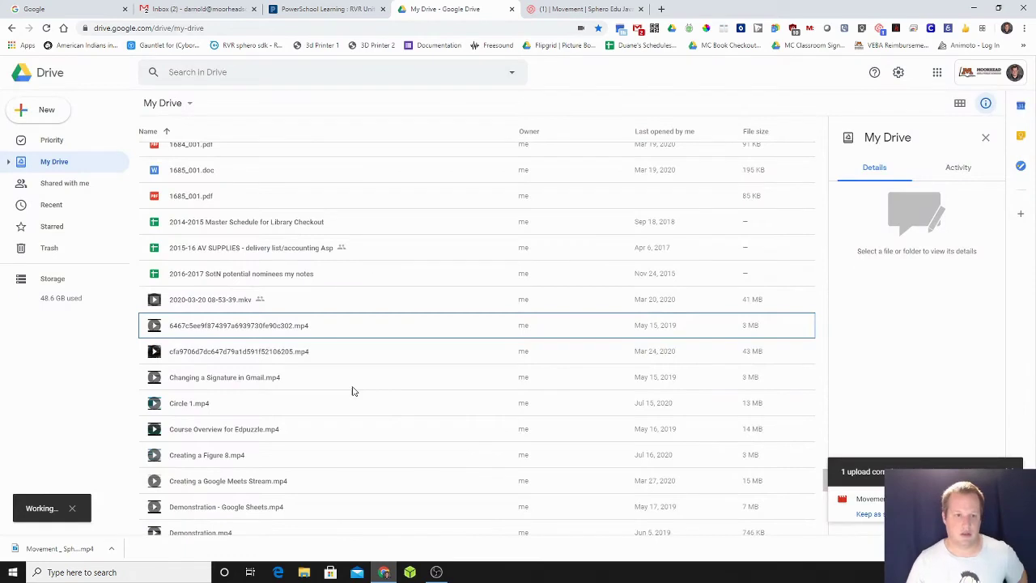
# Find and open the "Videos for Students" folder in My Drive, and close its details pane
pyautogui.scroll(5, 312, 396)
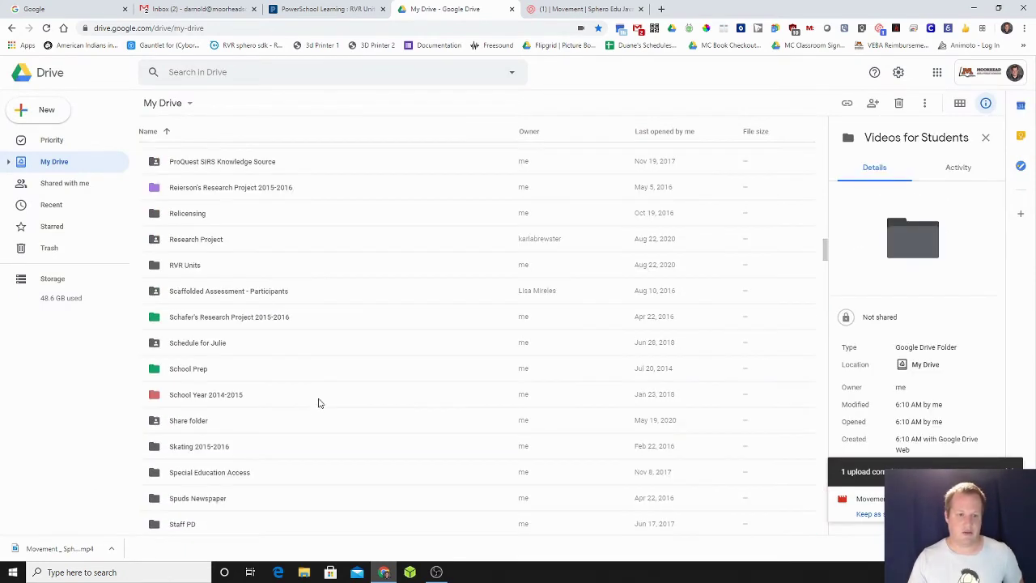
pyautogui.scroll(-3, 318, 402)
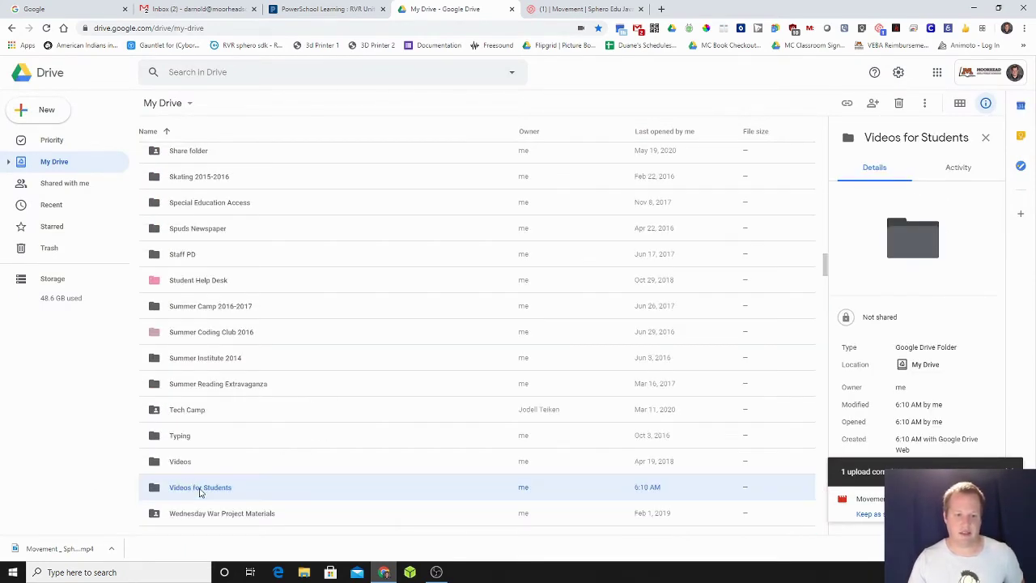
pyautogui.doubleClick(200, 488)
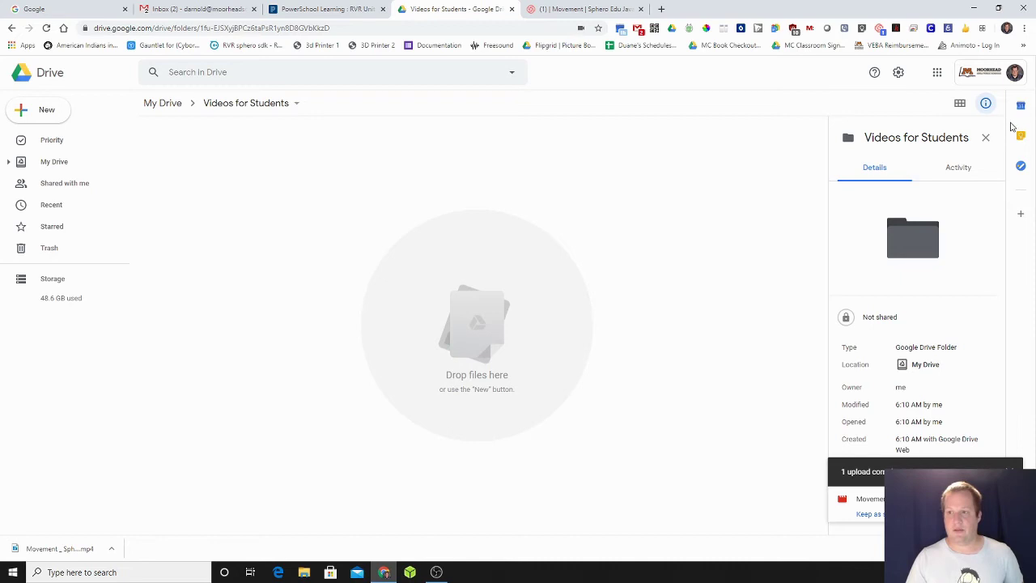
pyautogui.click(985, 137)
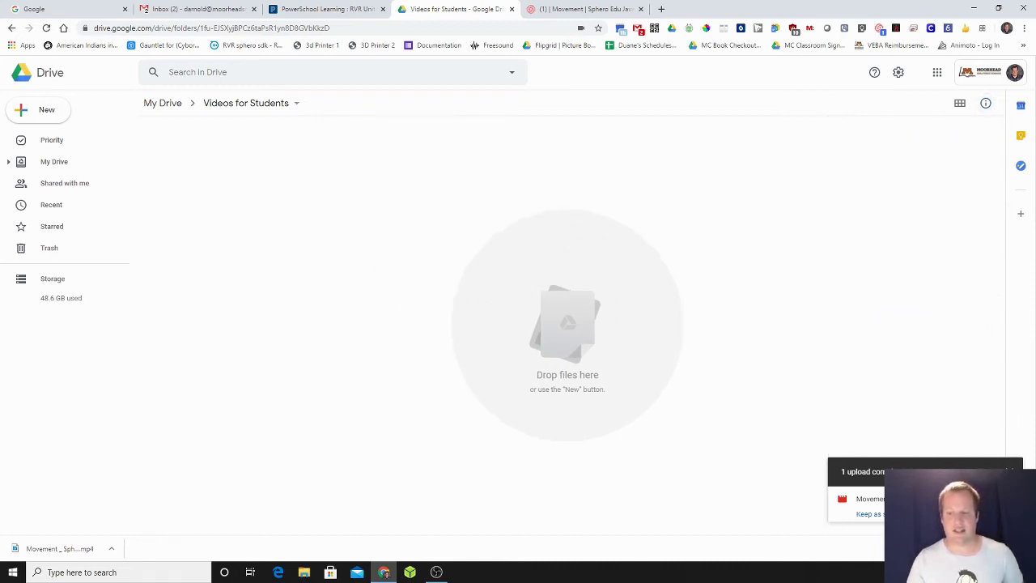
# Share the "Videos for Students" folder by link with Moorhead Area Public Schools and copy the link
pyautogui.click(294, 103)
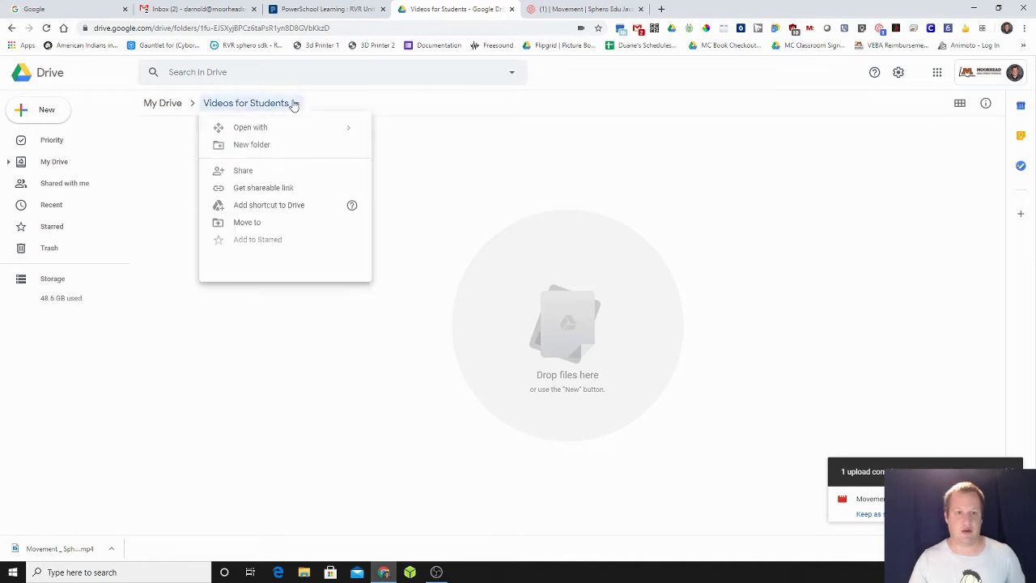
pyautogui.click(314, 175)
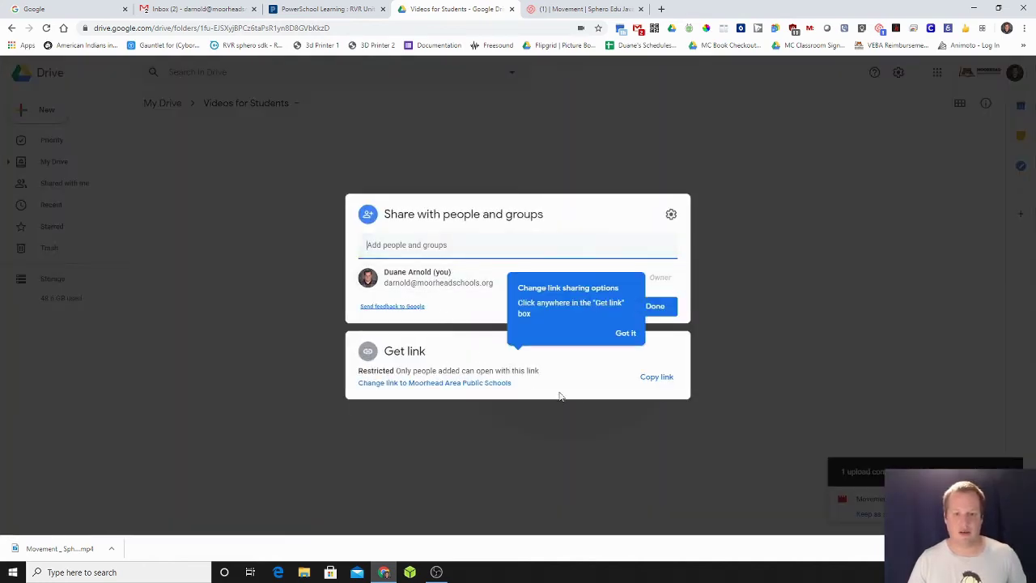
pyautogui.click(462, 384)
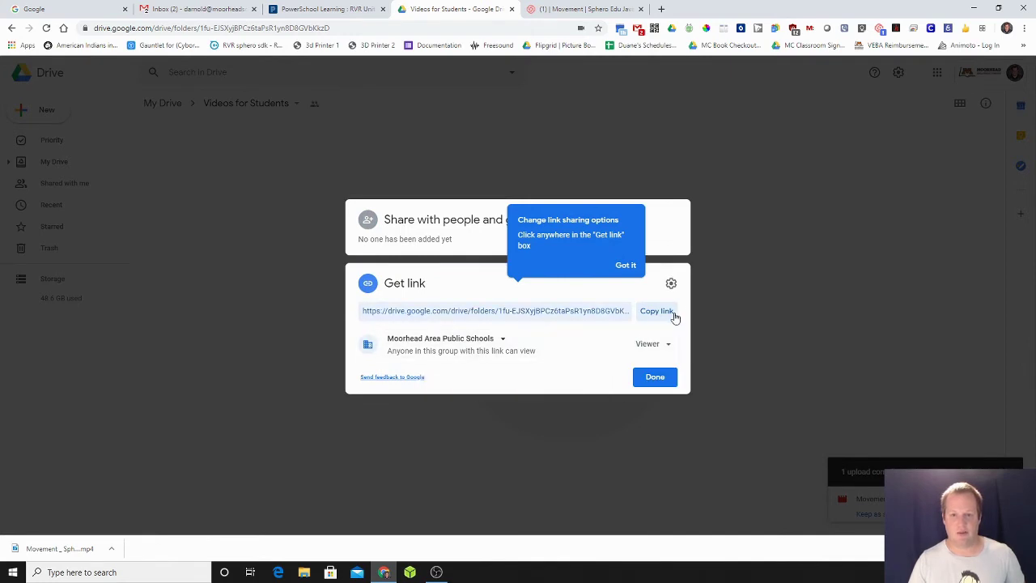
pyautogui.click(657, 317)
pyautogui.click(649, 382)
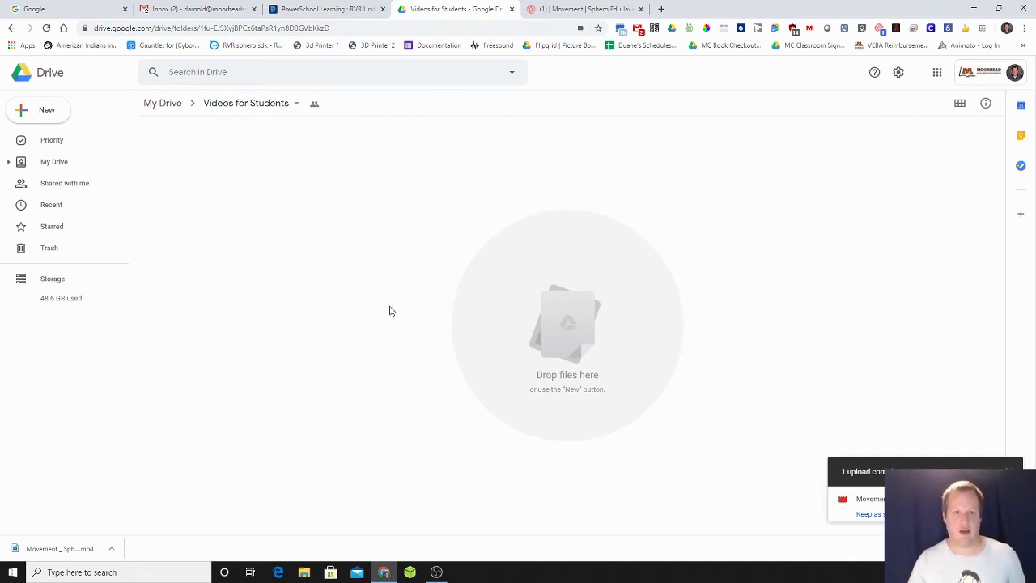
# Review the permission roles and audience options in the folder's link-sharing settings, leaving them as they are
pyautogui.click(298, 105)
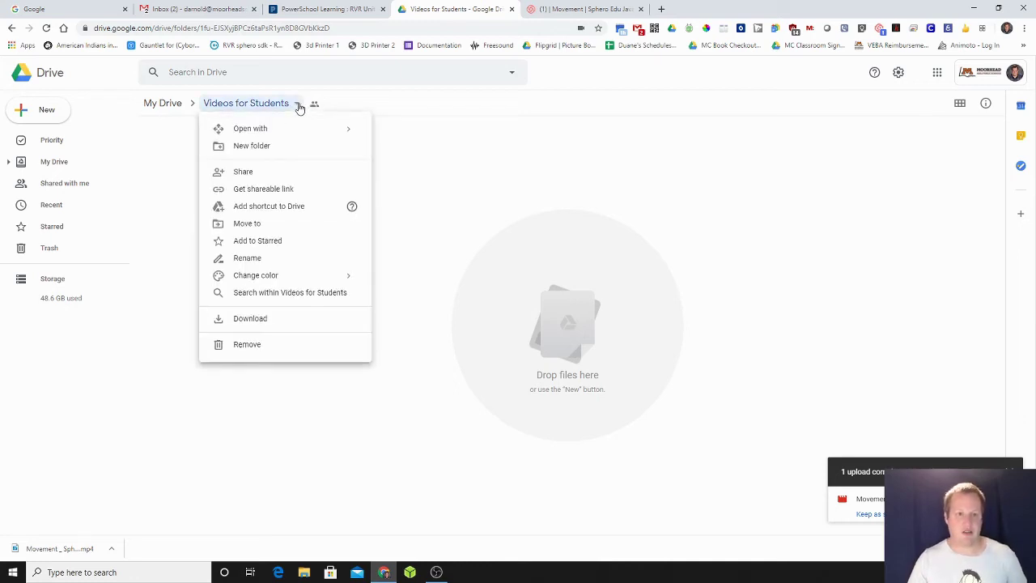
pyautogui.click(299, 170)
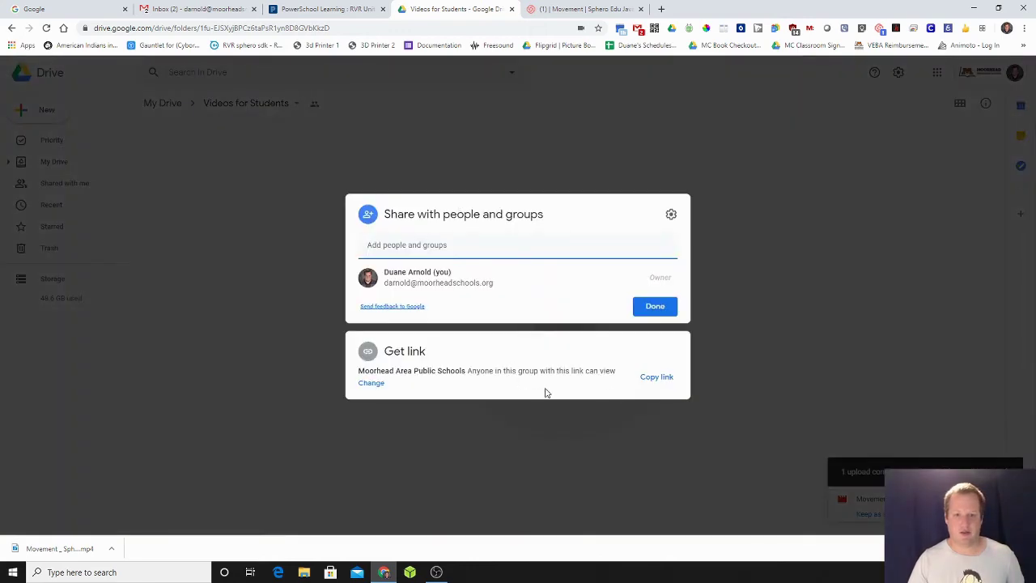
pyautogui.click(370, 386)
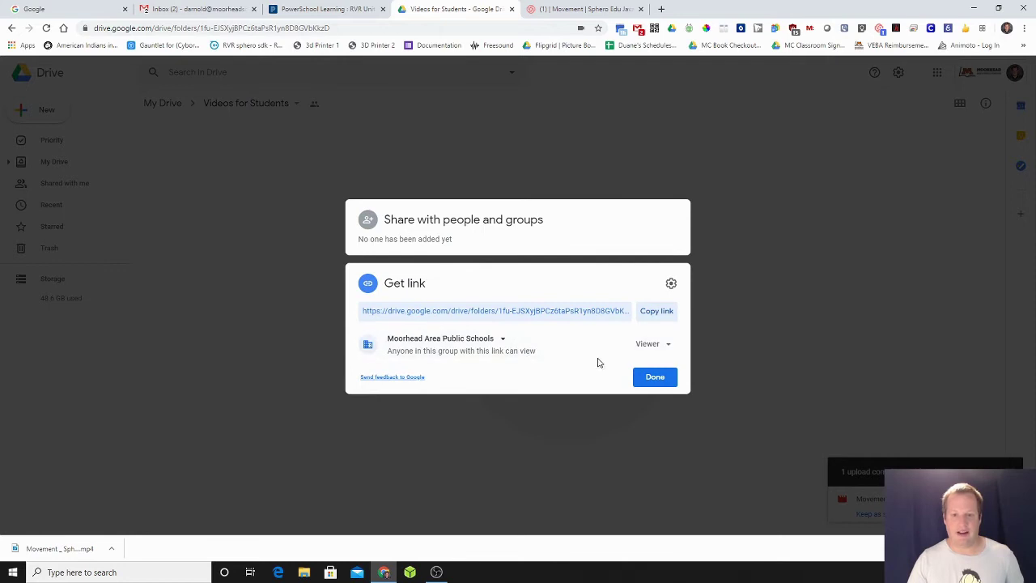
pyautogui.click(652, 344)
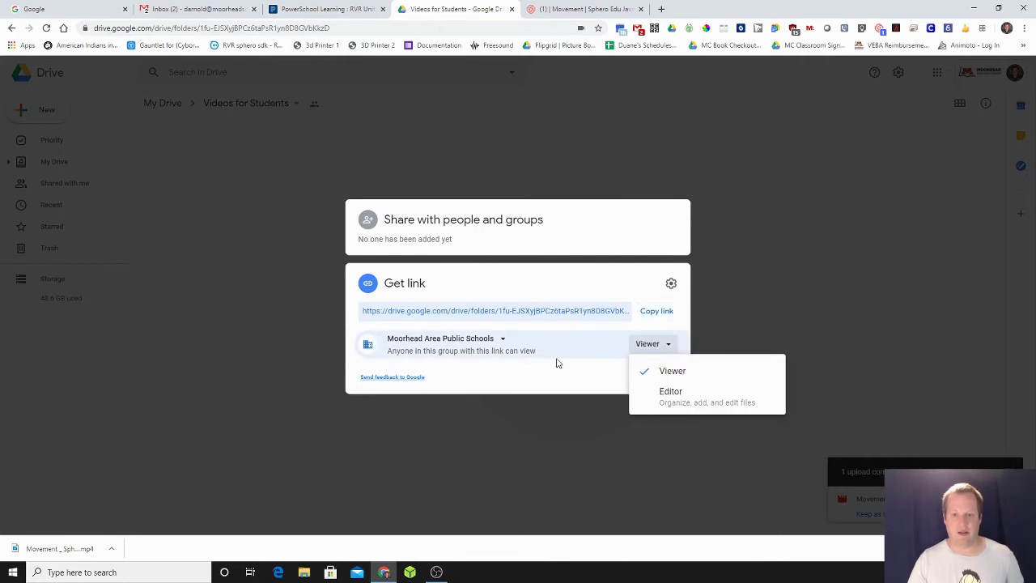
pyautogui.click(503, 341)
pyautogui.click(502, 340)
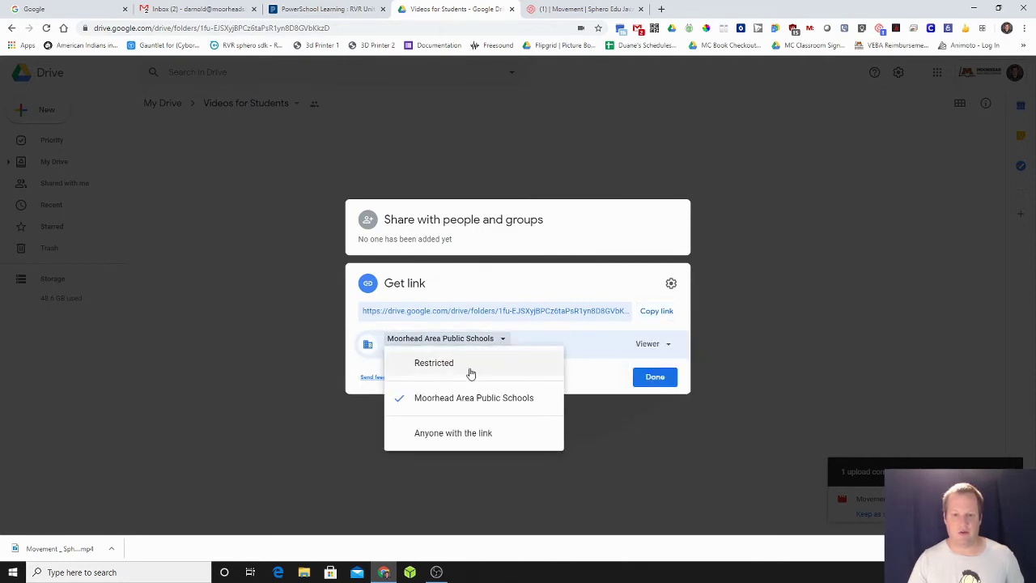
pyautogui.click(669, 381)
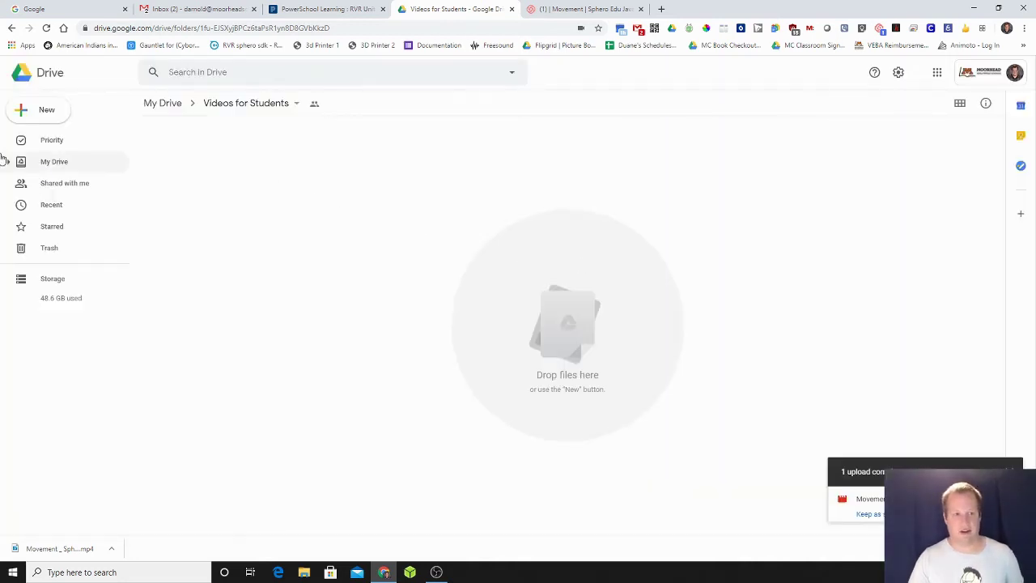
# Show the Priority page and expand the My Drive folder tree to locate the "Videos for Students" folder
pyautogui.click(61, 142)
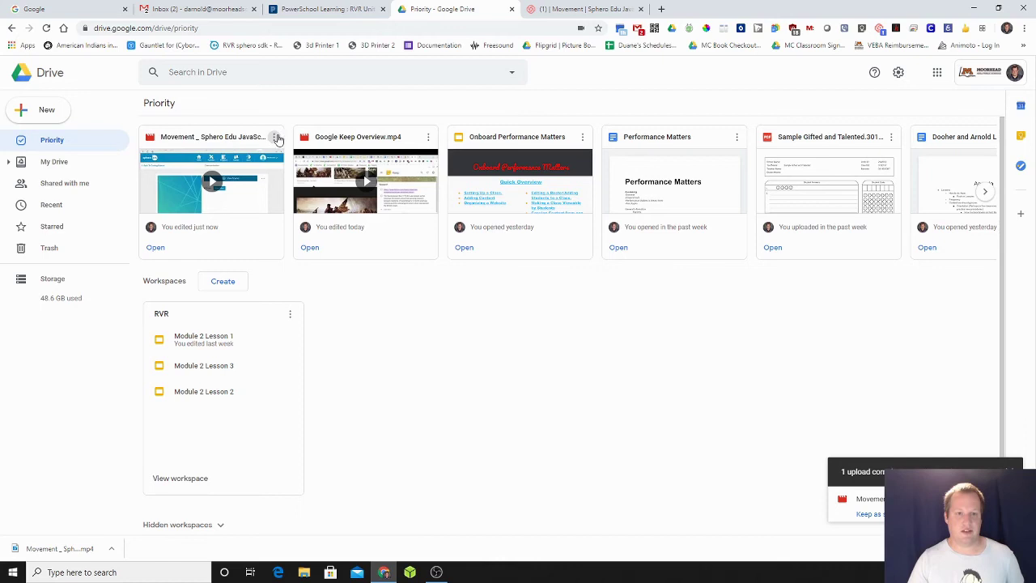
pyautogui.click(8, 162)
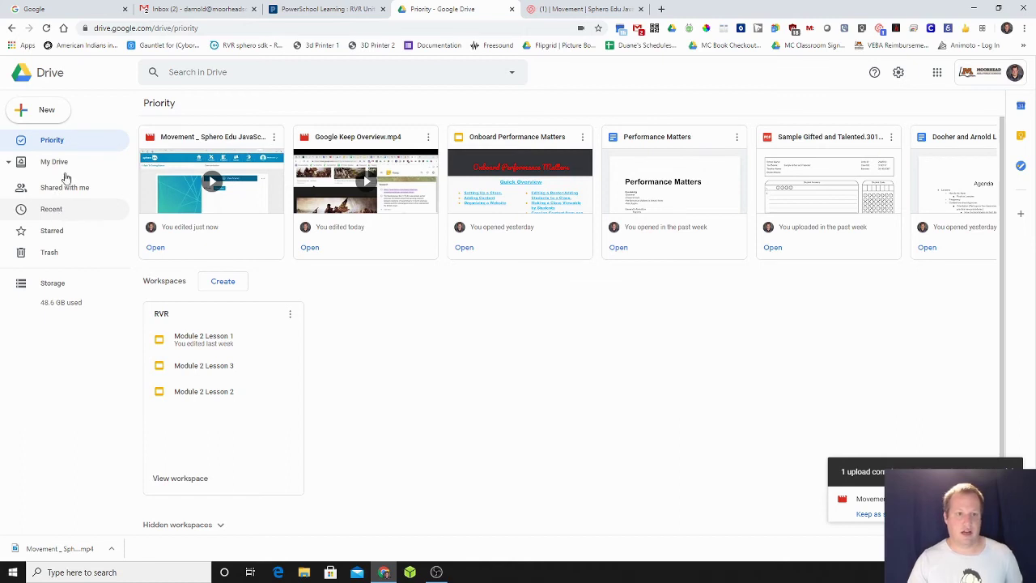
pyautogui.scroll(-6, 24, 299)
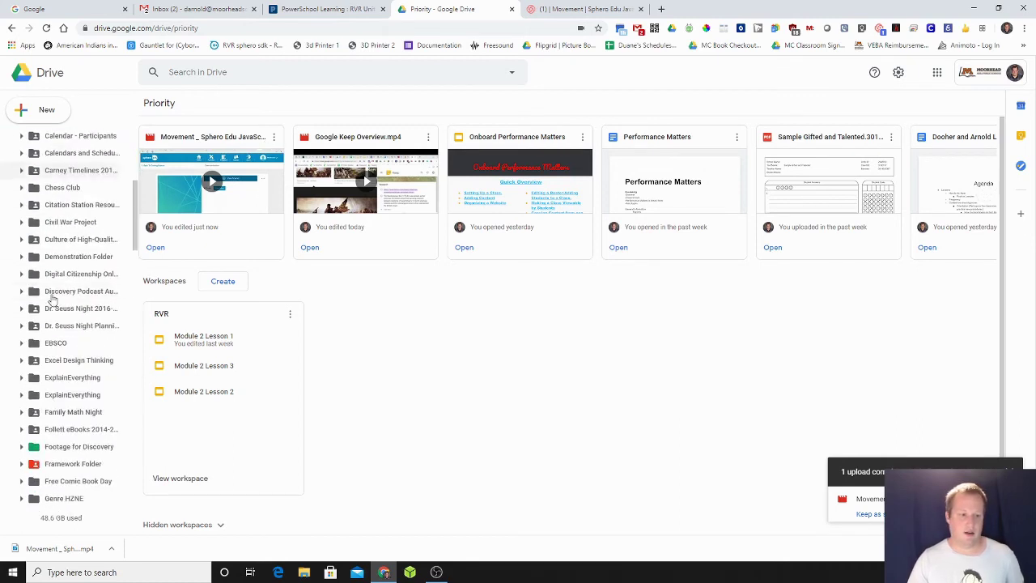
pyautogui.scroll(-8, 44, 317)
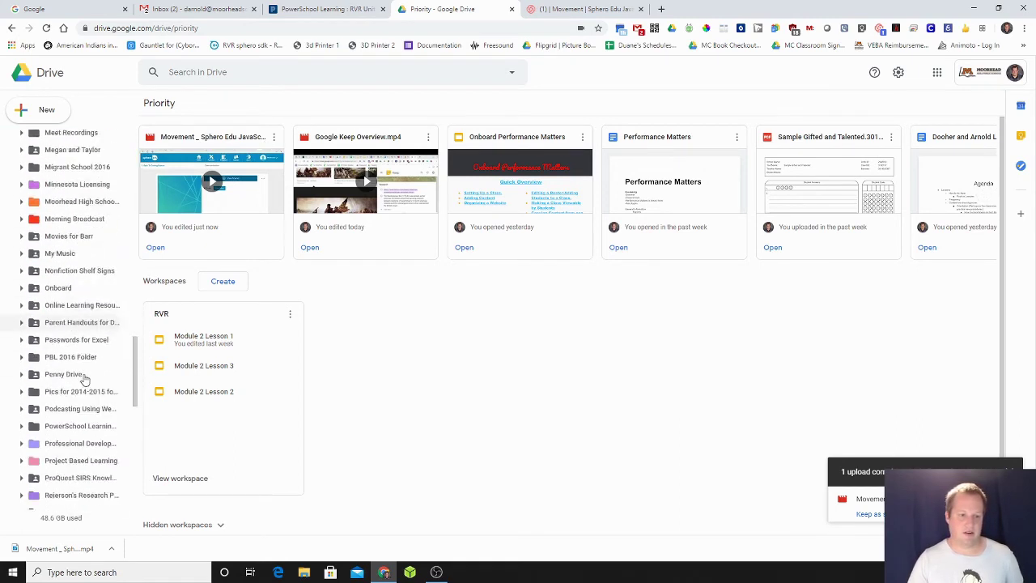
pyautogui.scroll(-8, 87, 372)
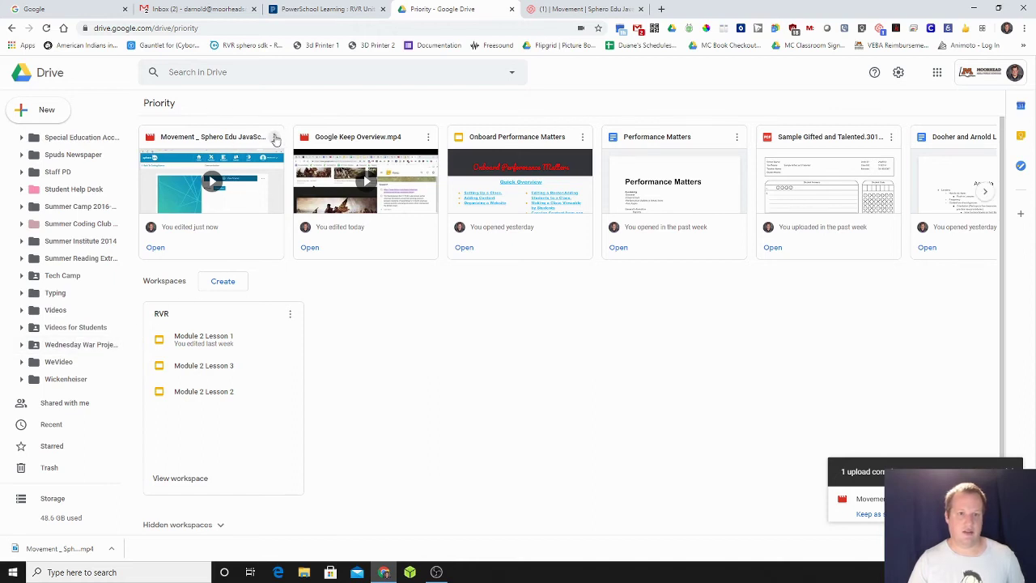
# Move the video "Movement _ Sphero Edu JavaScript.mp4" into the "Videos for Students" folder in My Drive
pyautogui.click(275, 138)
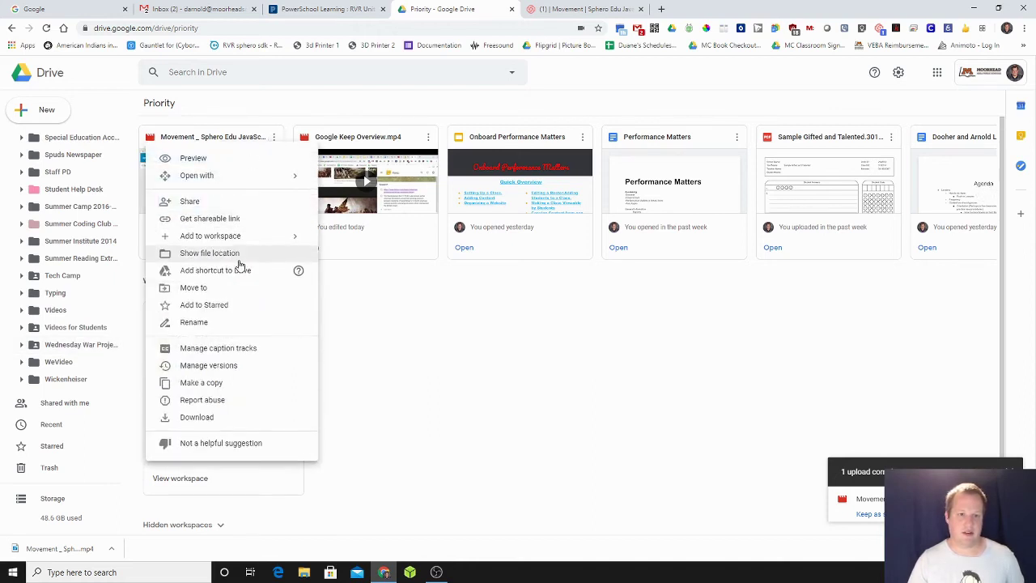
pyautogui.click(234, 288)
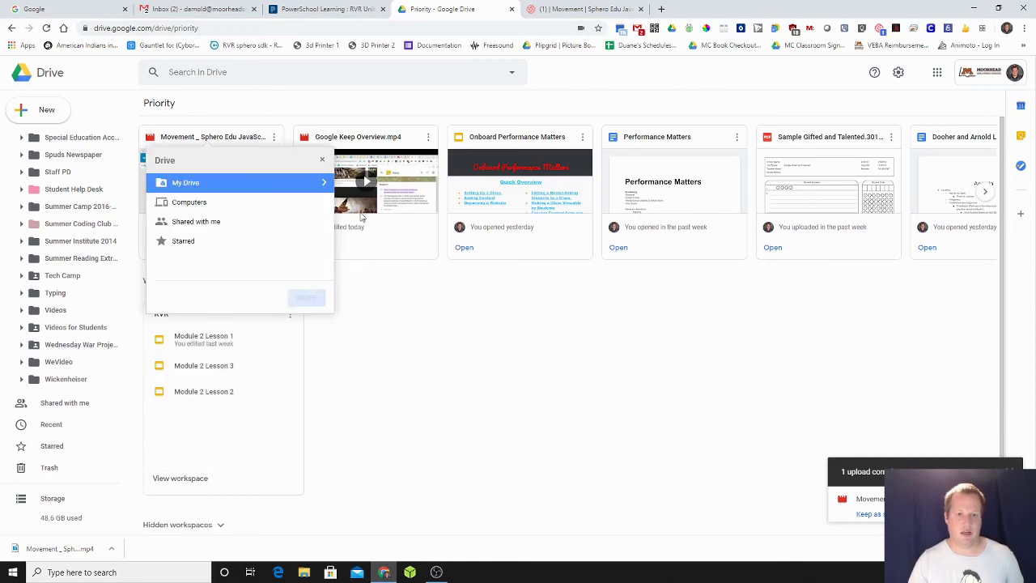
pyautogui.doubleClick(213, 183)
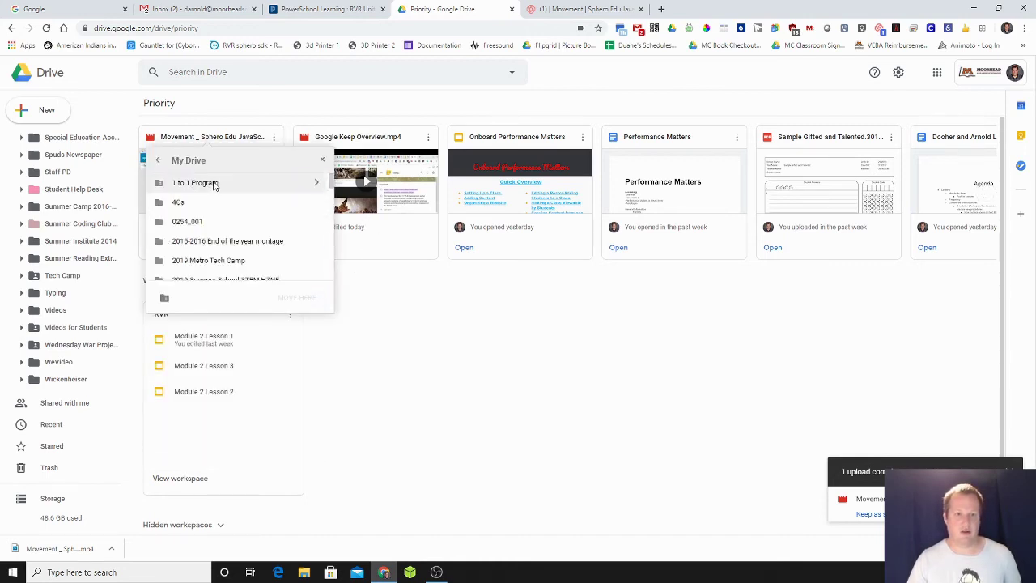
pyautogui.scroll(-10, 227, 231)
pyautogui.scroll(-10, 230, 236)
pyautogui.scroll(-5, 227, 239)
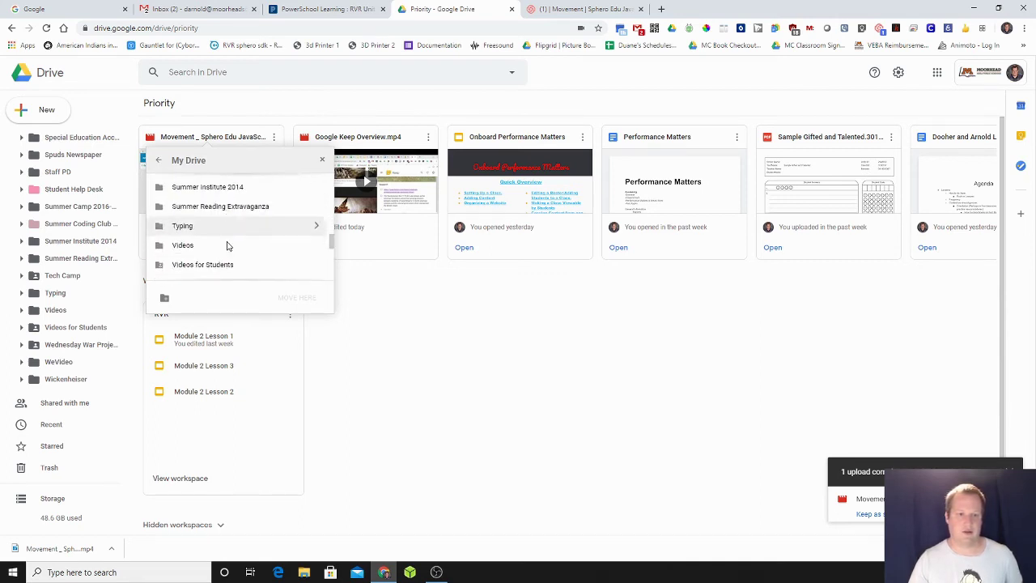
pyautogui.scroll(-3, 228, 242)
pyautogui.scroll(1, 223, 222)
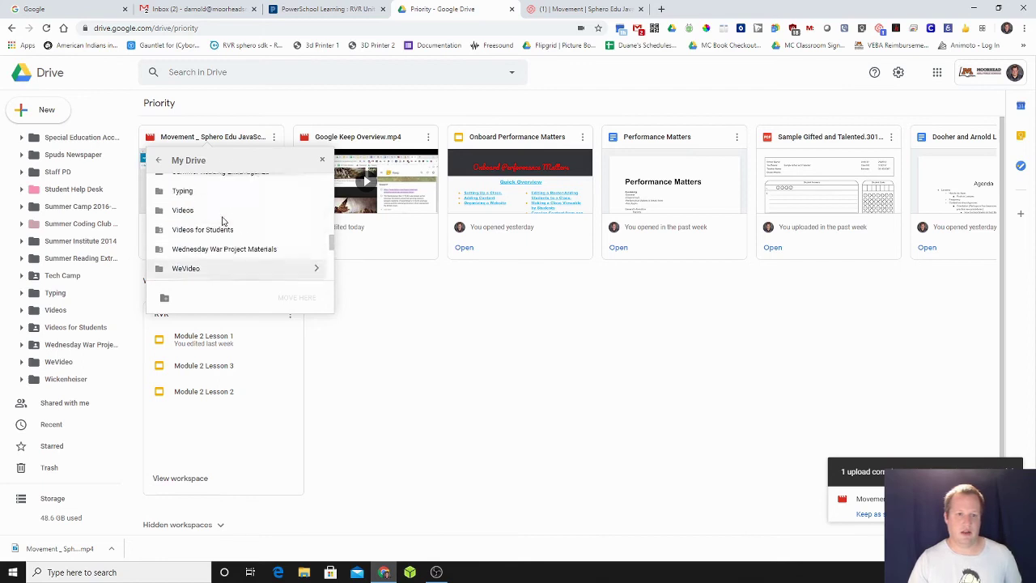
pyautogui.click(238, 239)
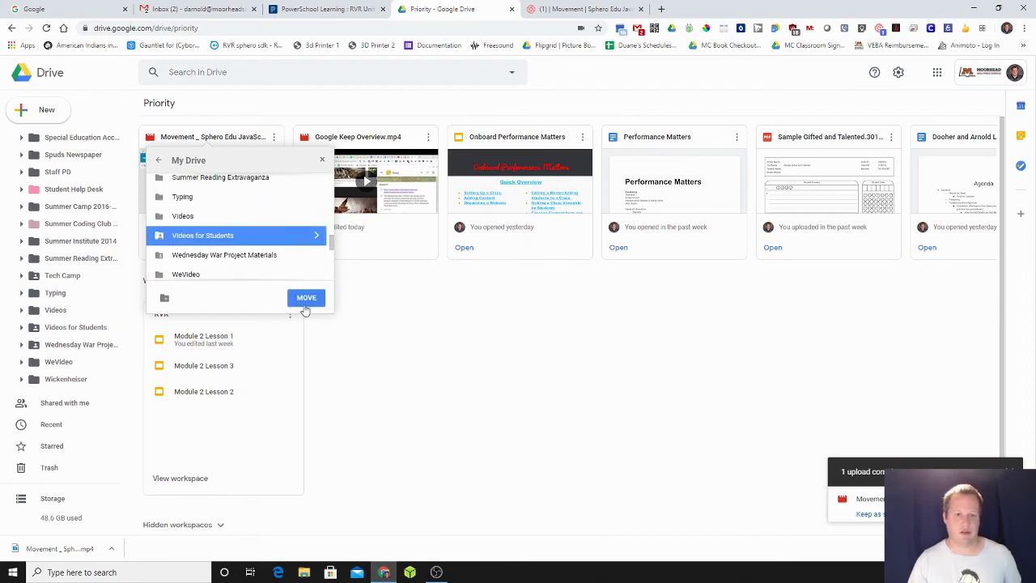
pyautogui.click(305, 299)
pyautogui.click(178, 296)
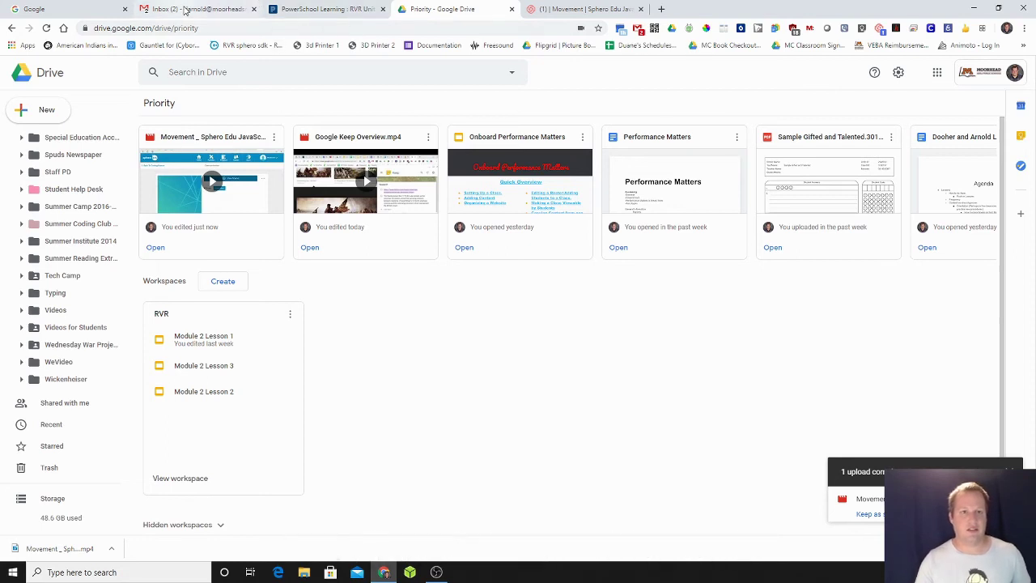
# Switch to PowerSchool Learning and delete only the "Google Keep Overview.mp4" block from New Page, keeping its Google Drive file
pyautogui.click(319, 9)
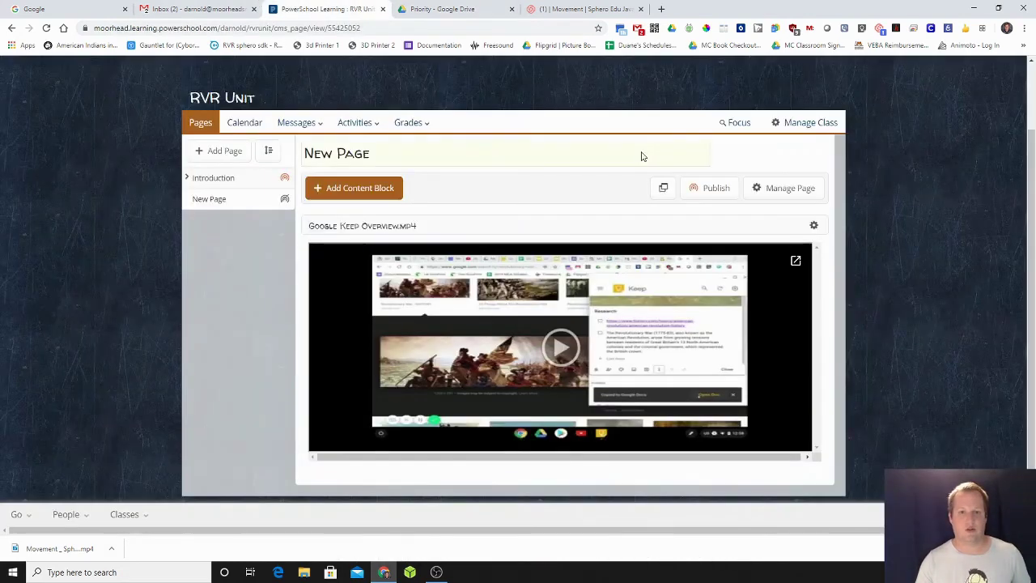
pyautogui.click(813, 279)
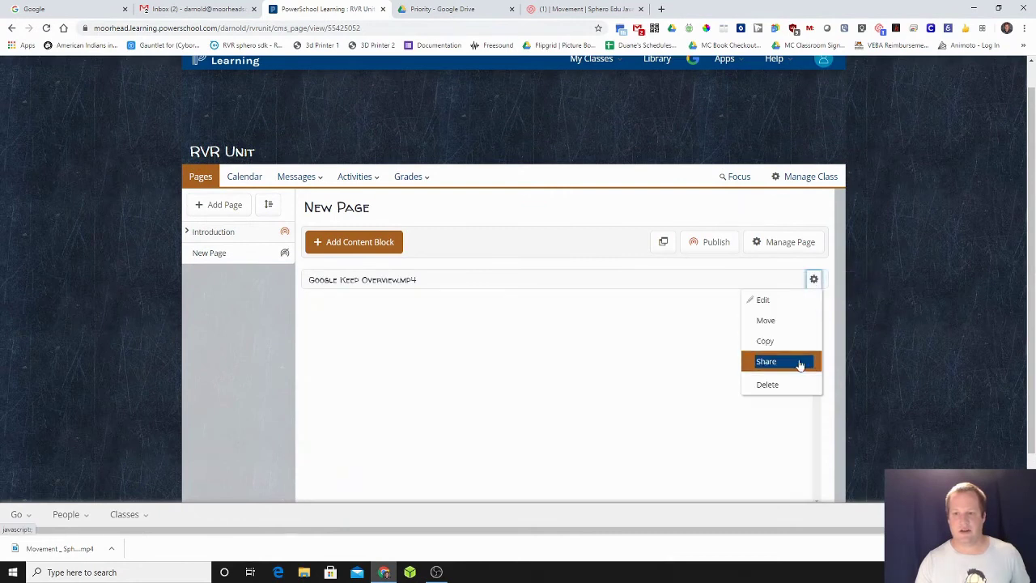
pyautogui.click(765, 383)
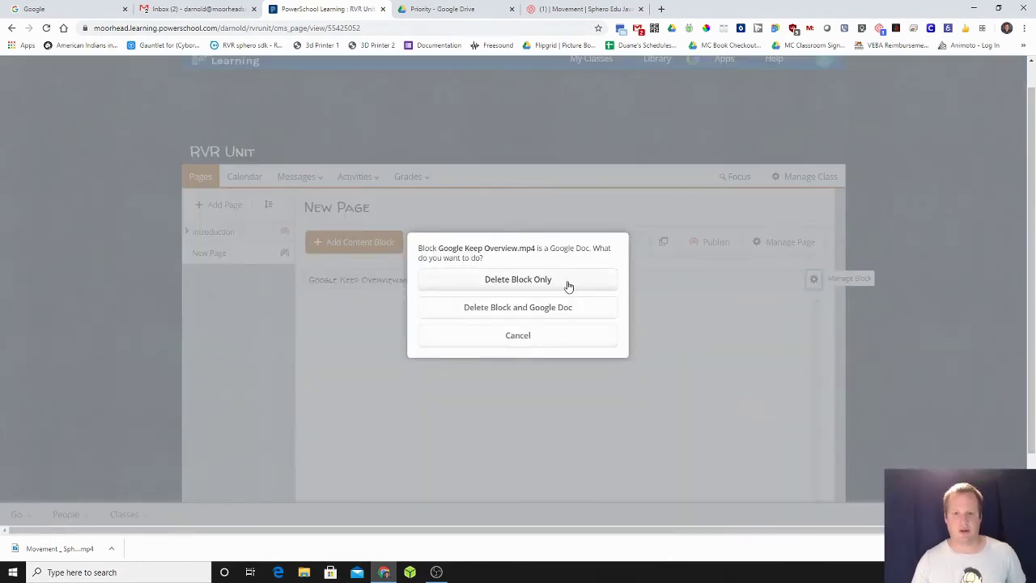
pyautogui.click(569, 286)
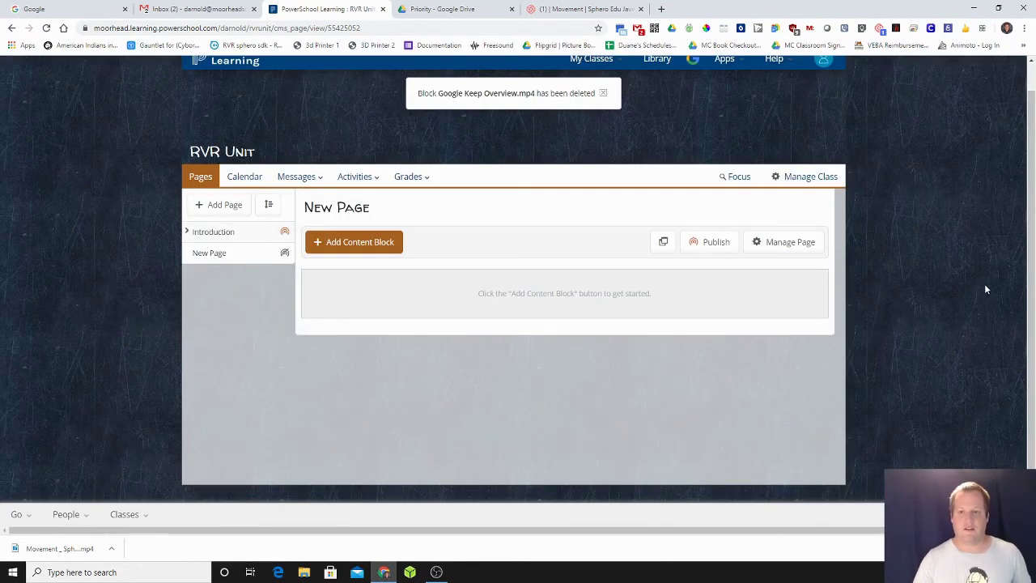
# Add a Google Drive content block with "Movement _ Sphero Edu JavaScript.mp4" to New Page and play the embedded video
pyautogui.click(364, 244)
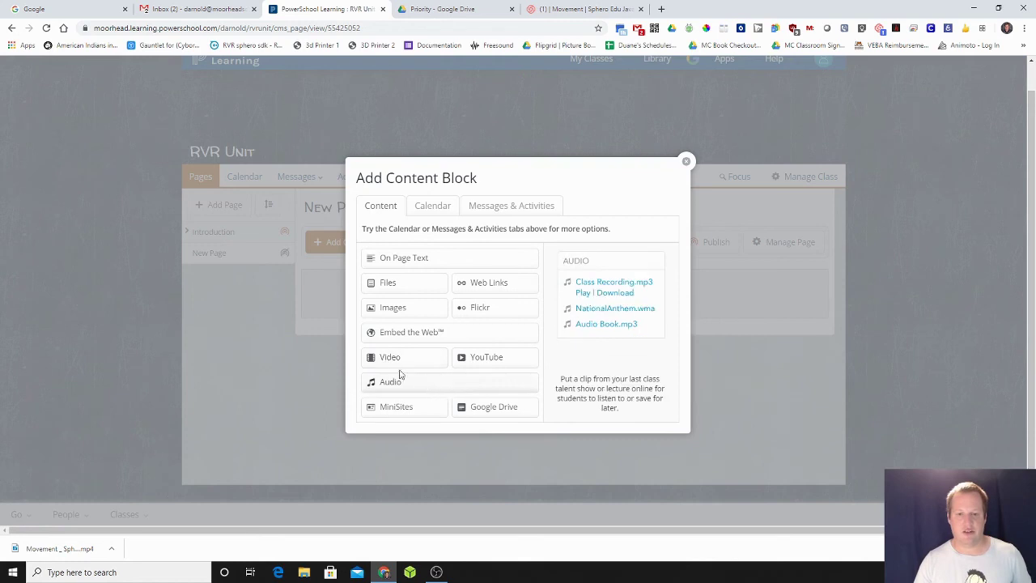
pyautogui.click(478, 407)
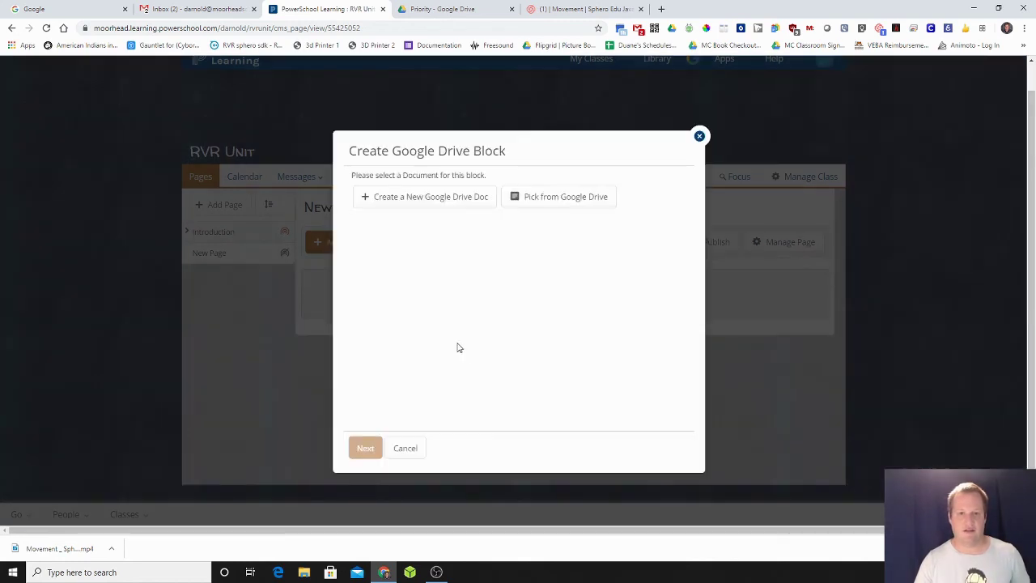
pyautogui.click(556, 204)
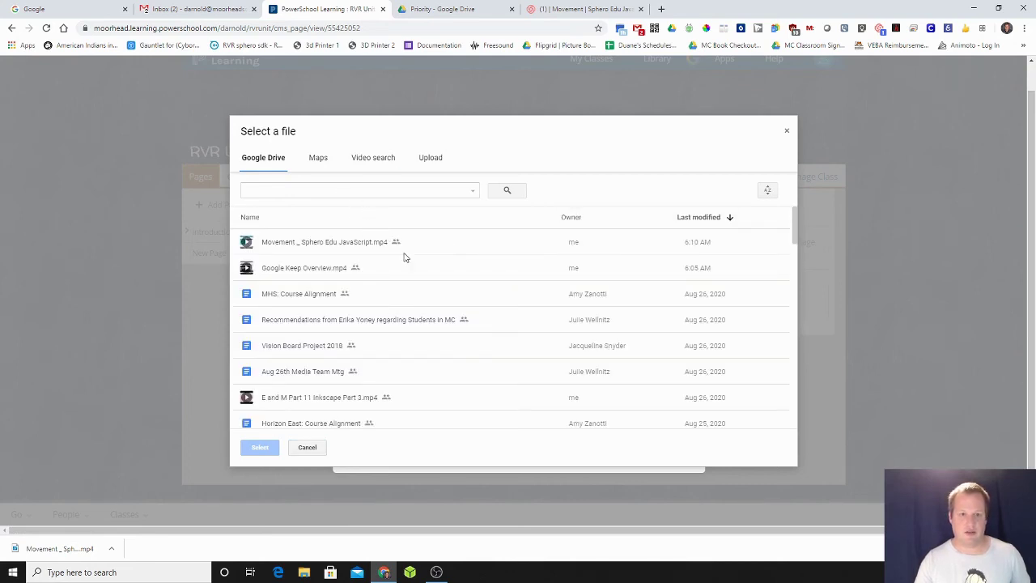
pyautogui.click(341, 246)
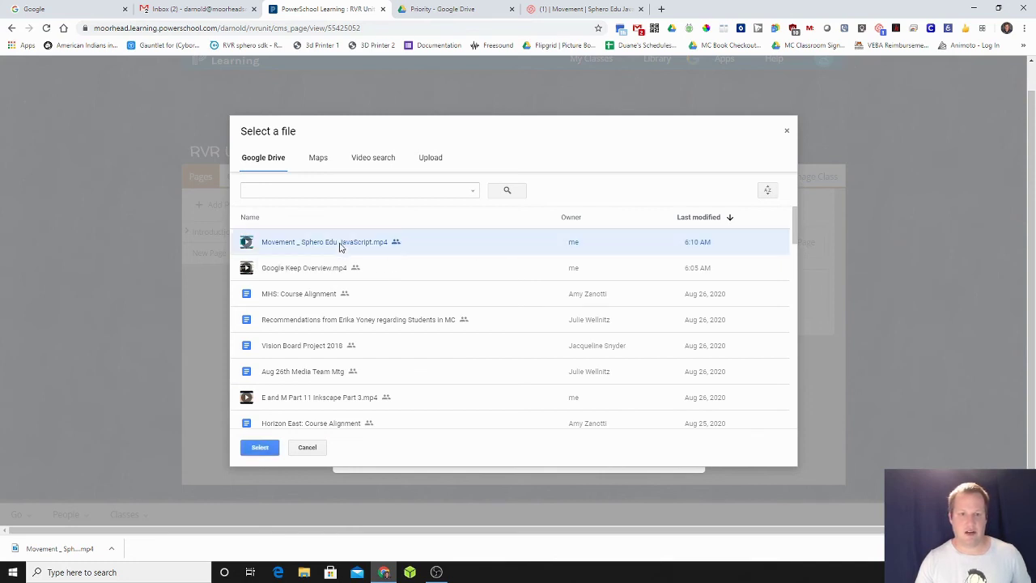
pyautogui.click(260, 447)
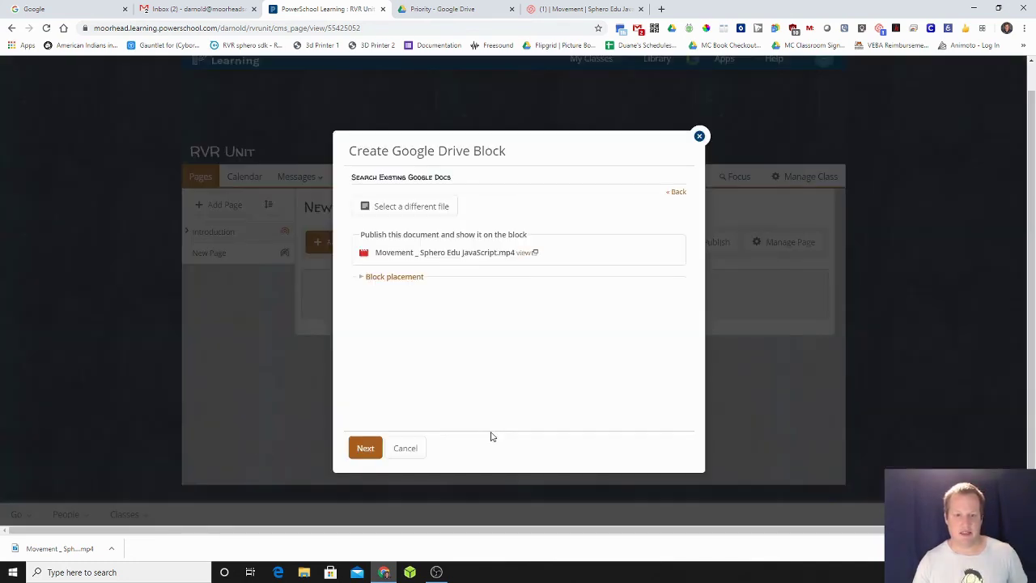
pyautogui.click(366, 450)
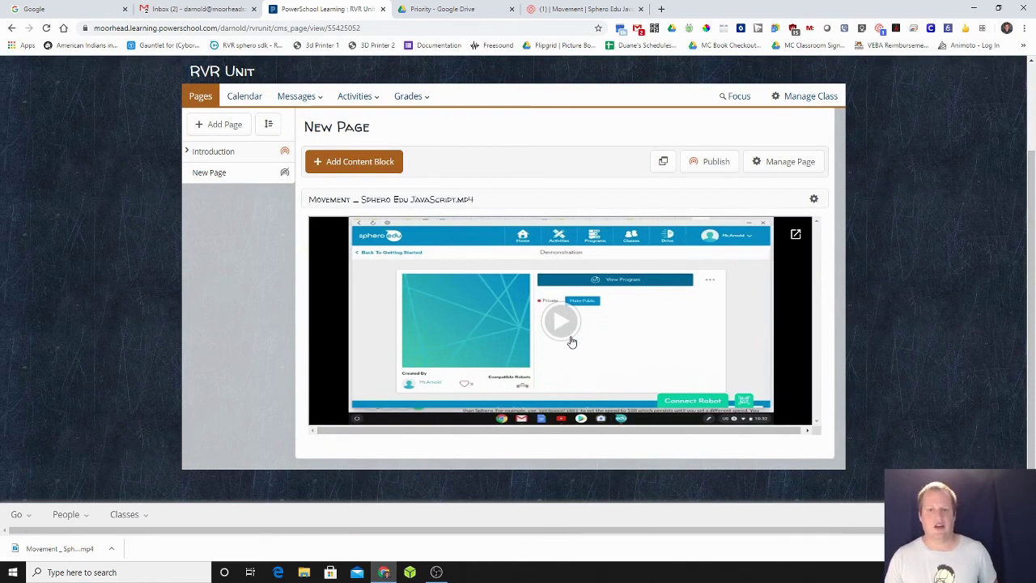
pyautogui.click(562, 324)
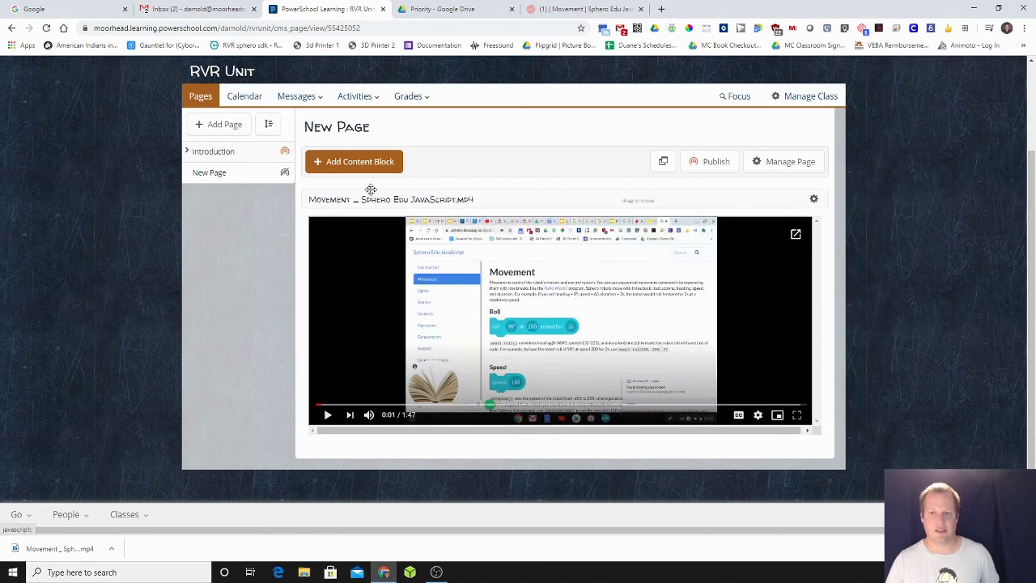
# Try to remove "New Page" and its contents in the class page organizer, and leave the organizer without applying the change
pyautogui.rightClick(259, 177)
pyautogui.click(246, 175)
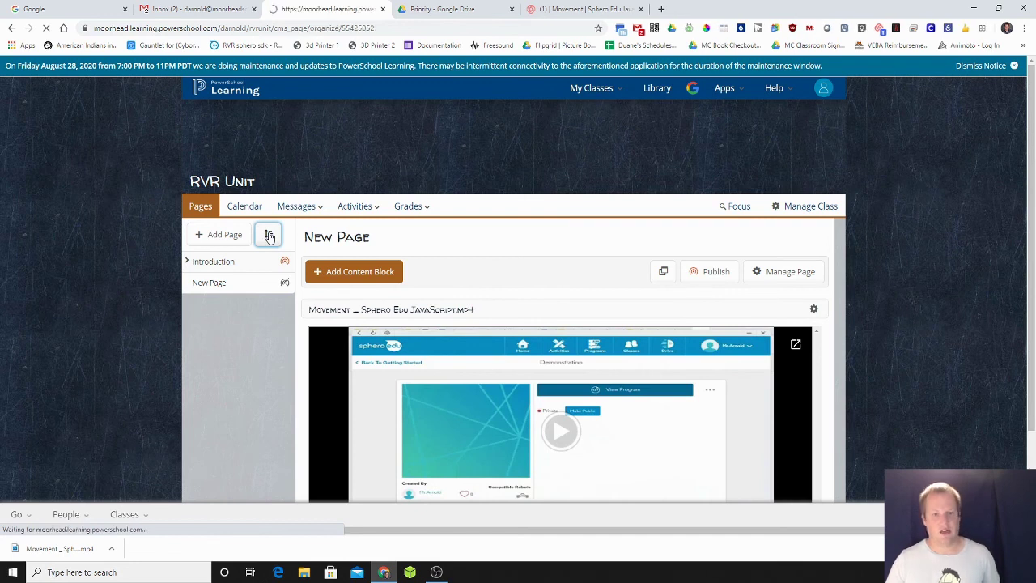
pyautogui.scroll(-1, 645, 352)
pyautogui.scroll(-2, 644, 352)
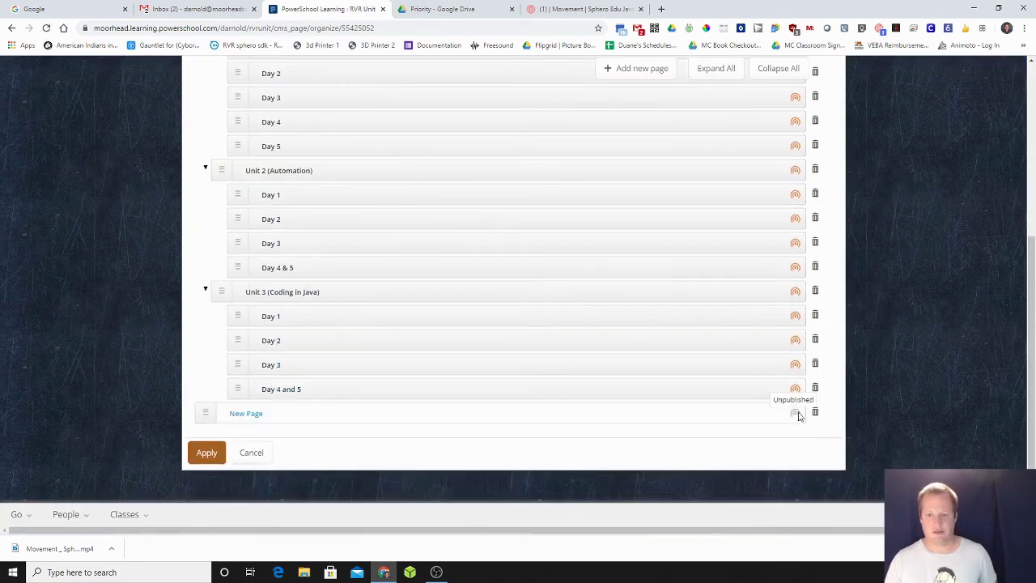
pyautogui.click(815, 412)
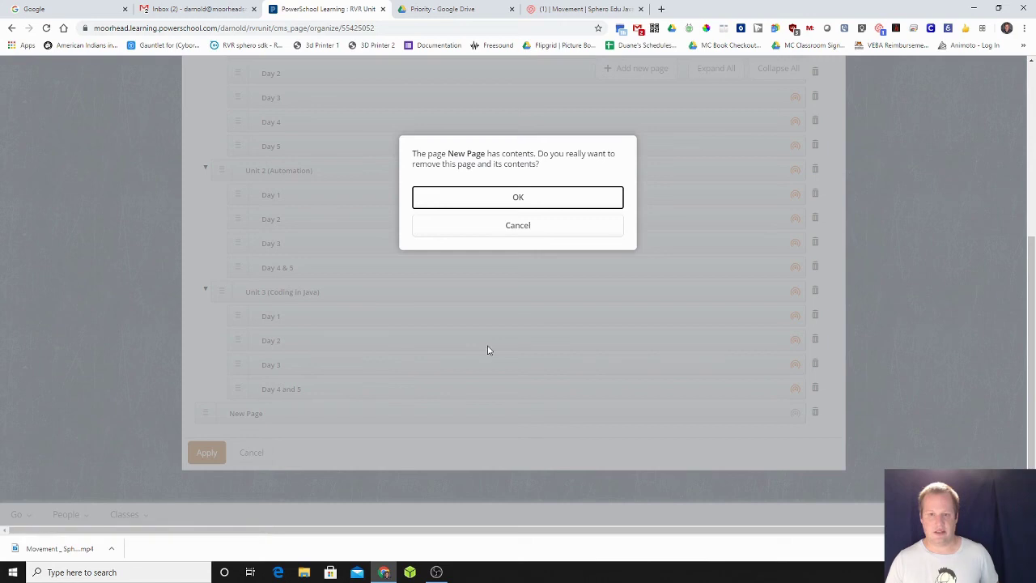
pyautogui.click(488, 197)
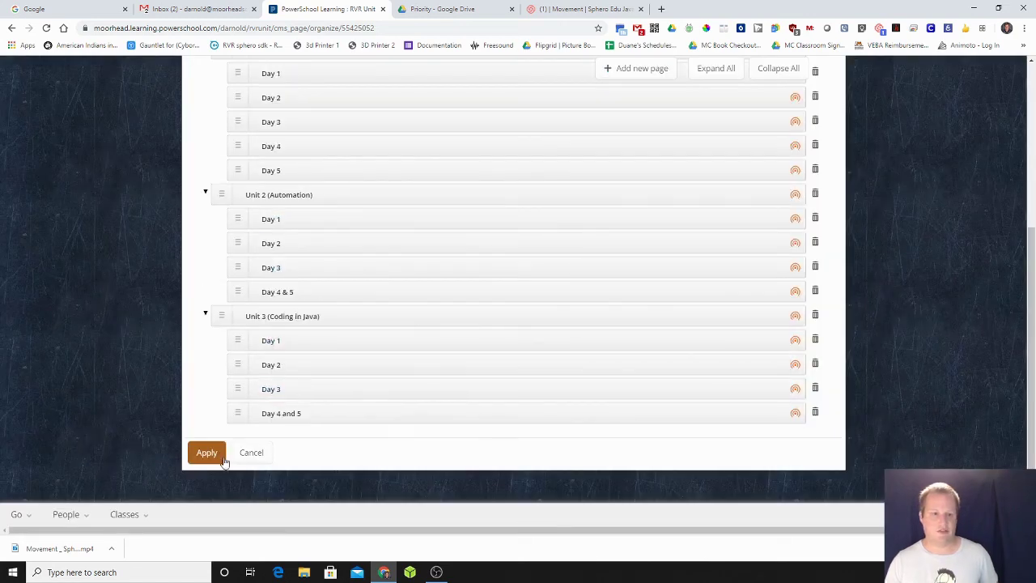
pyautogui.click(260, 461)
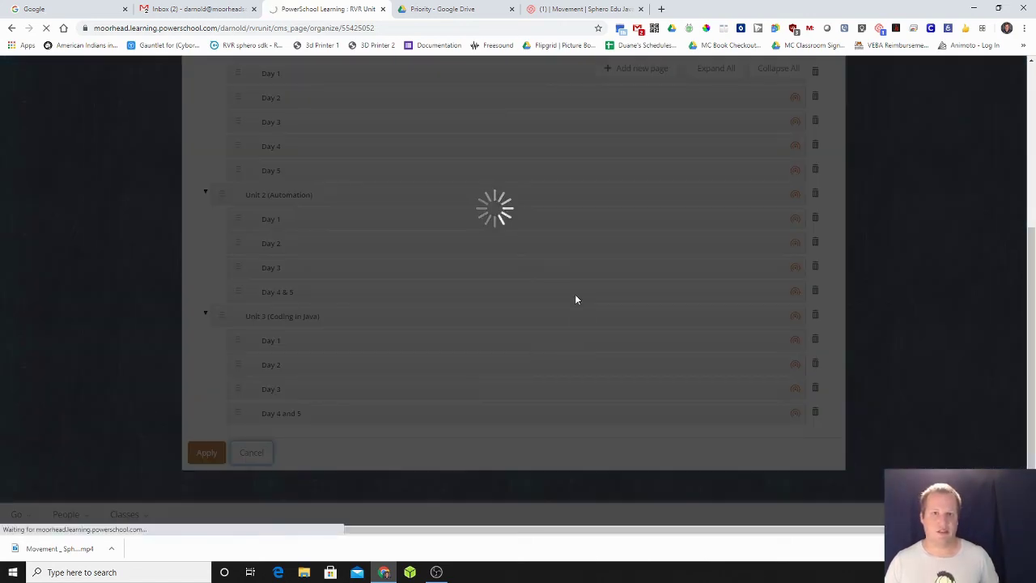